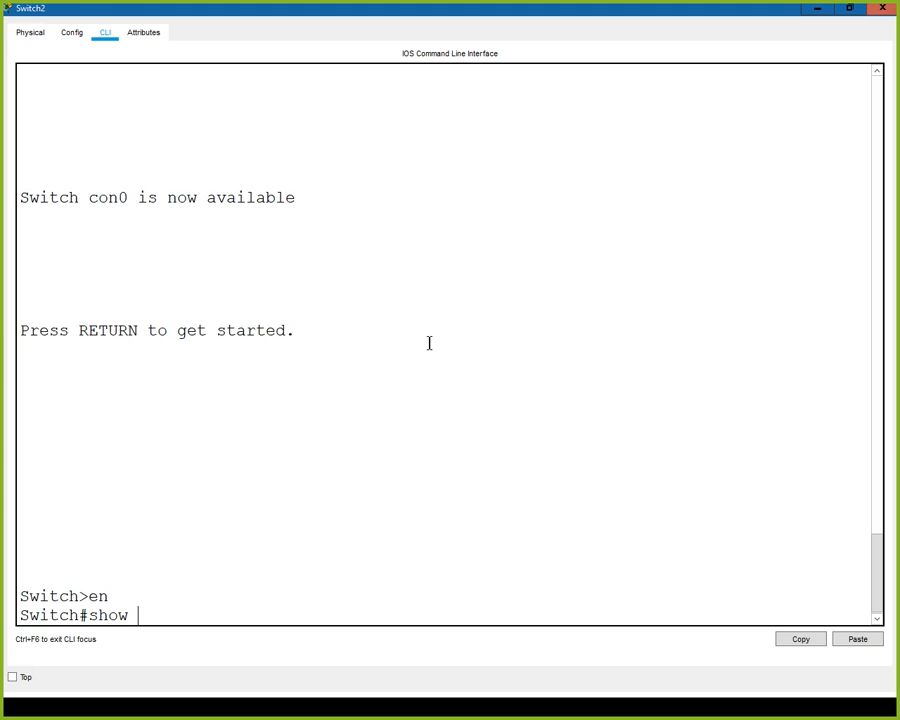
- Display Switch2's running configuration and page through to the end to review its interface settings
text(n)
key(Return)
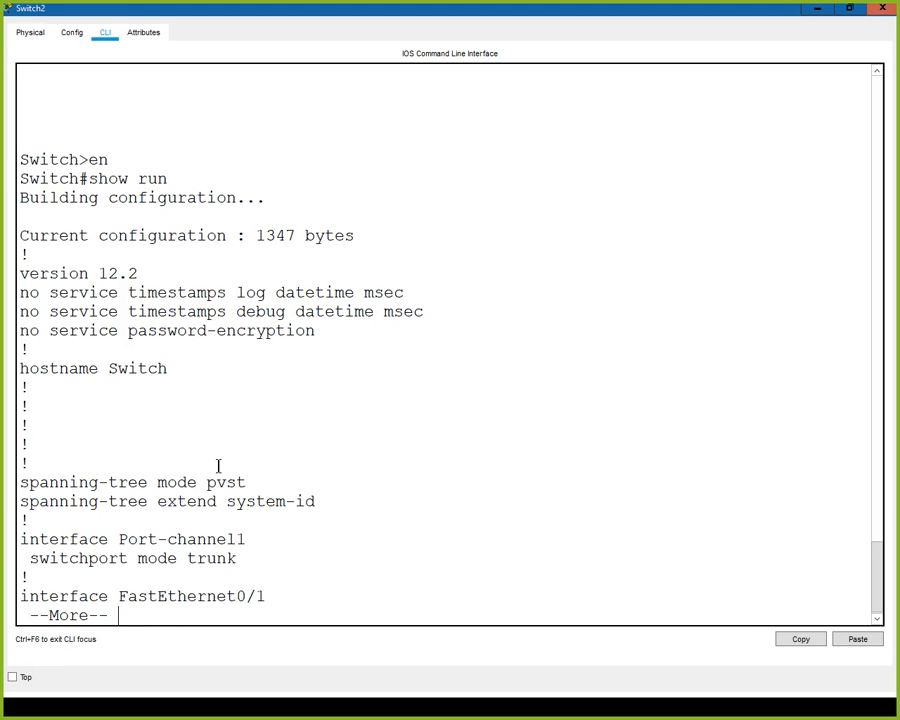
key(space)
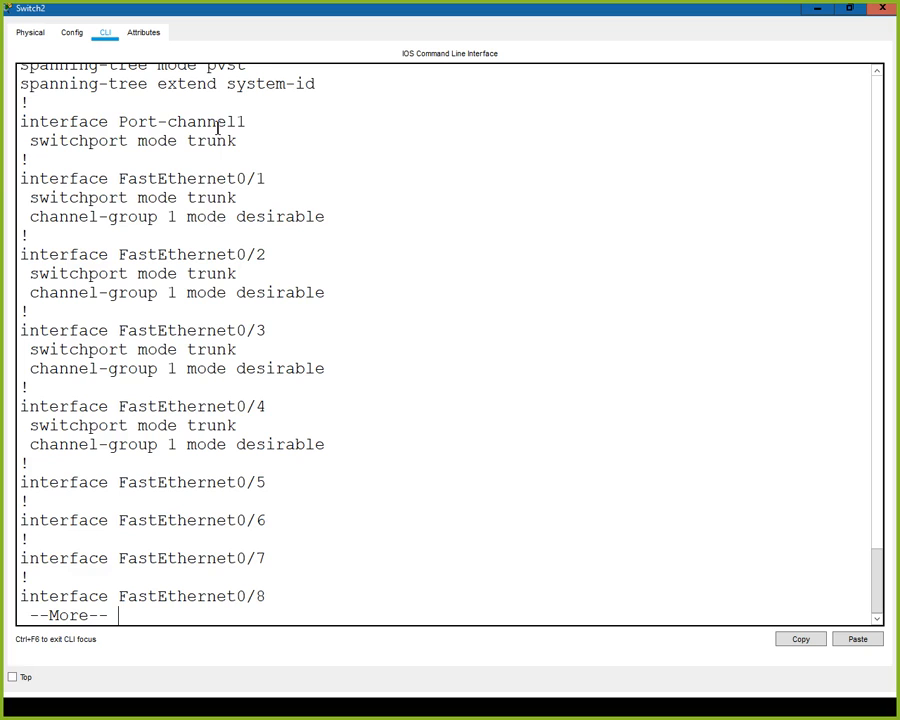
key(space)
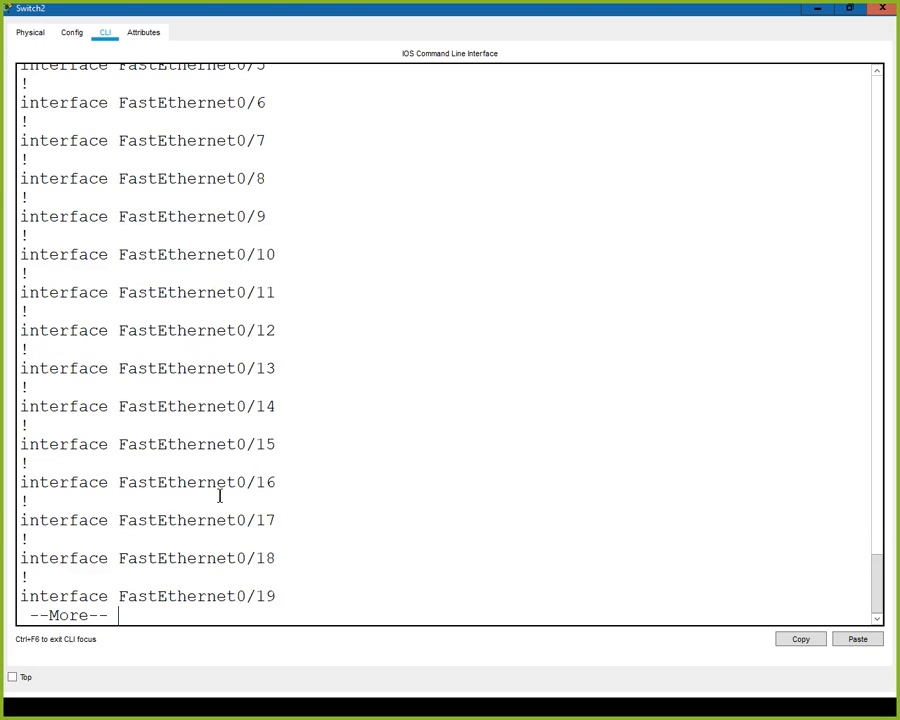
key(space)
key(space)
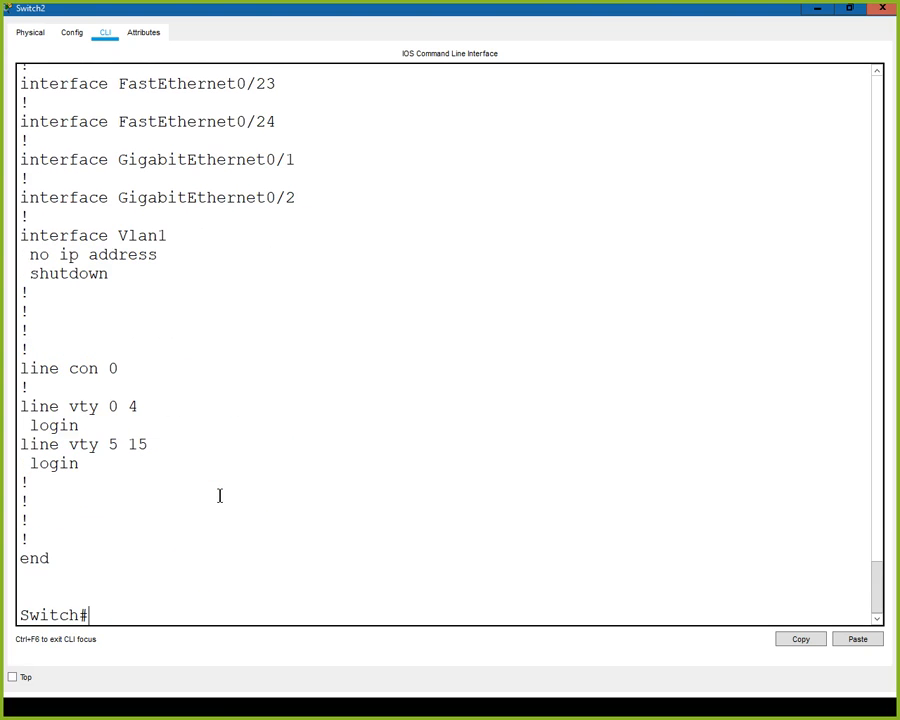
- Enable interface fa0/4 on Switch2 with no shut and close the switch window
text(config t)
key(Return)
text(int fa0/4)
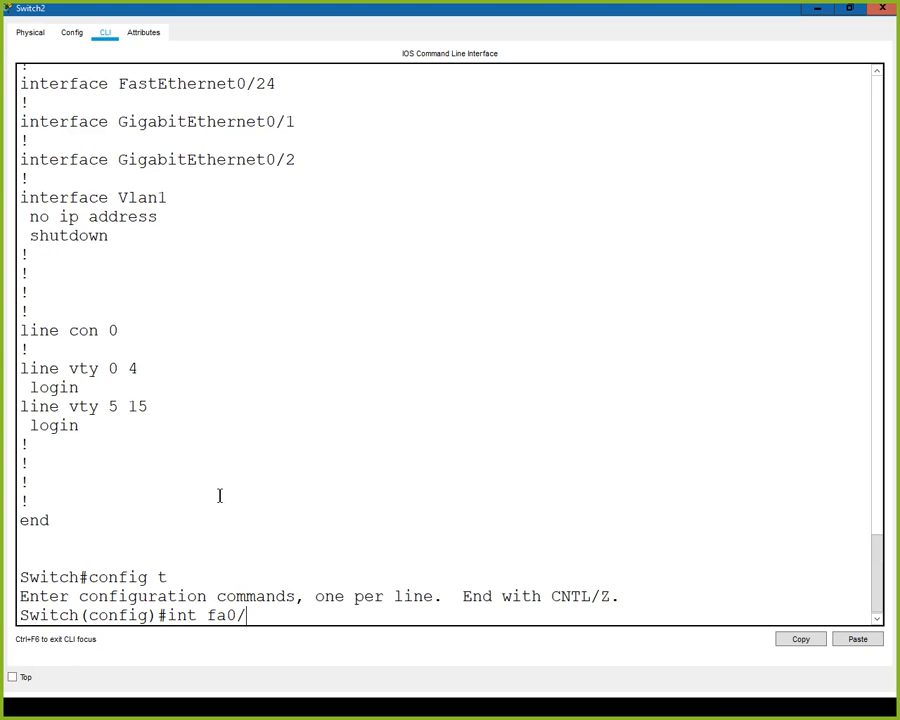
key(Return)
text(no shut)
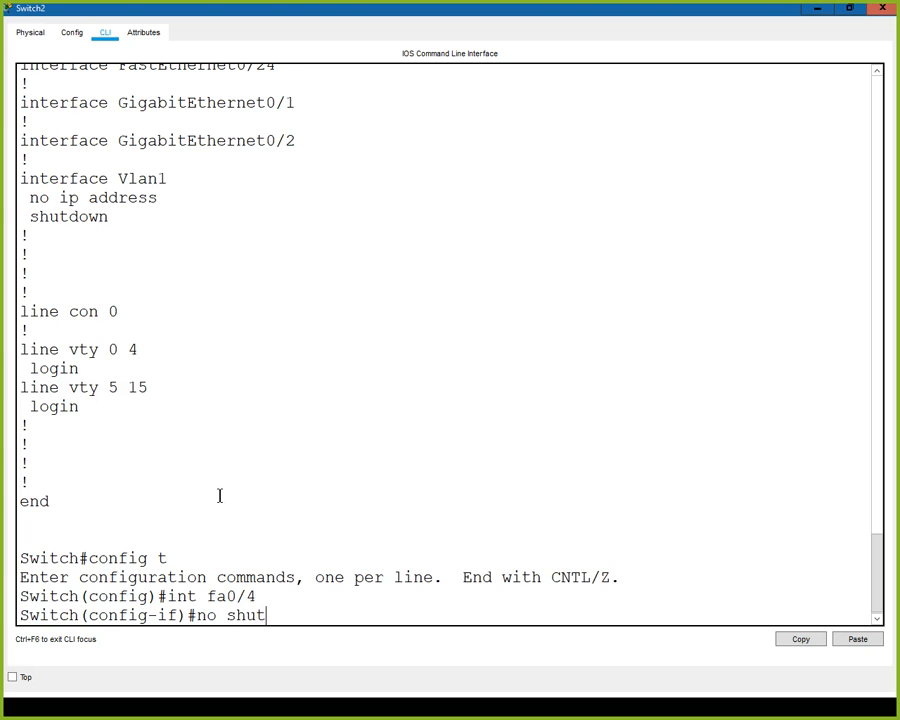
key(Return)
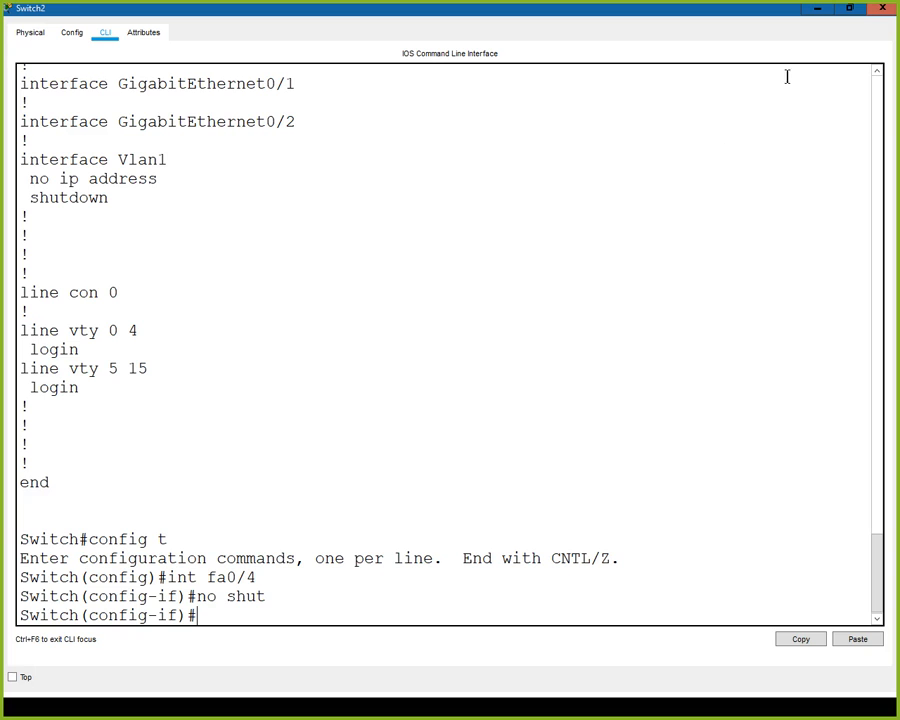
click(884, 12)
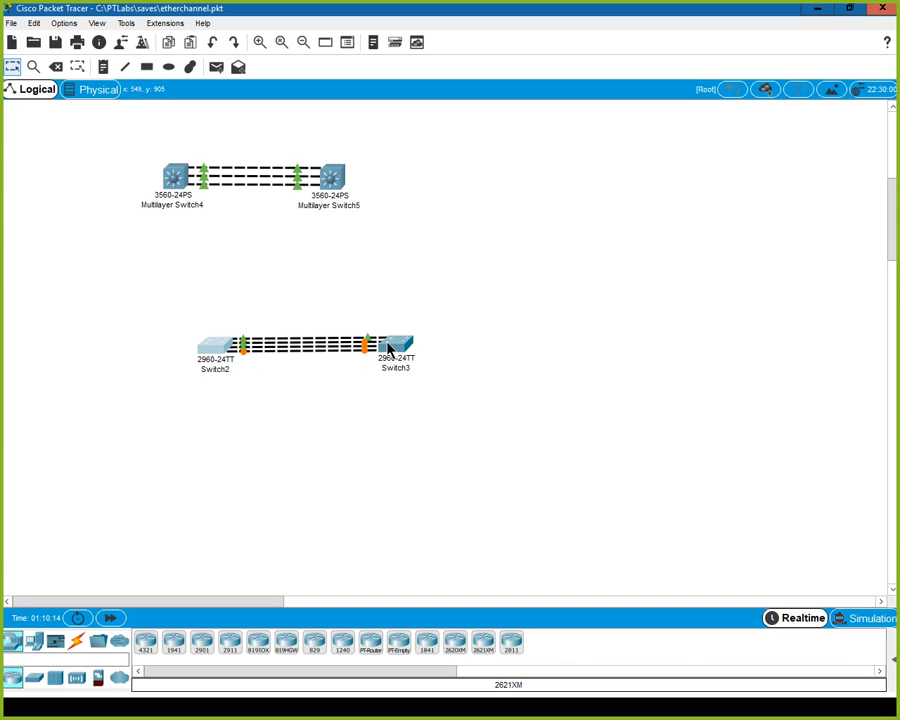
- Inspect the links between Switch2 and Switch3, and open Switch3's command line maximized in privileged EXEC mode
click(263, 46)
click(263, 46)
click(263, 46)
click(263, 46)
click(263, 46)
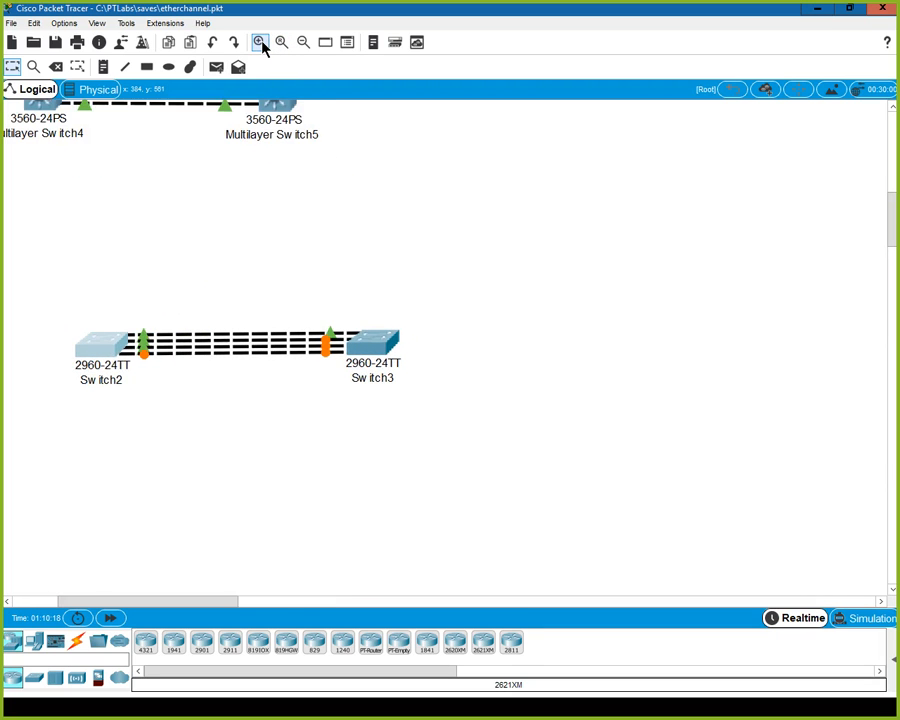
click(263, 46)
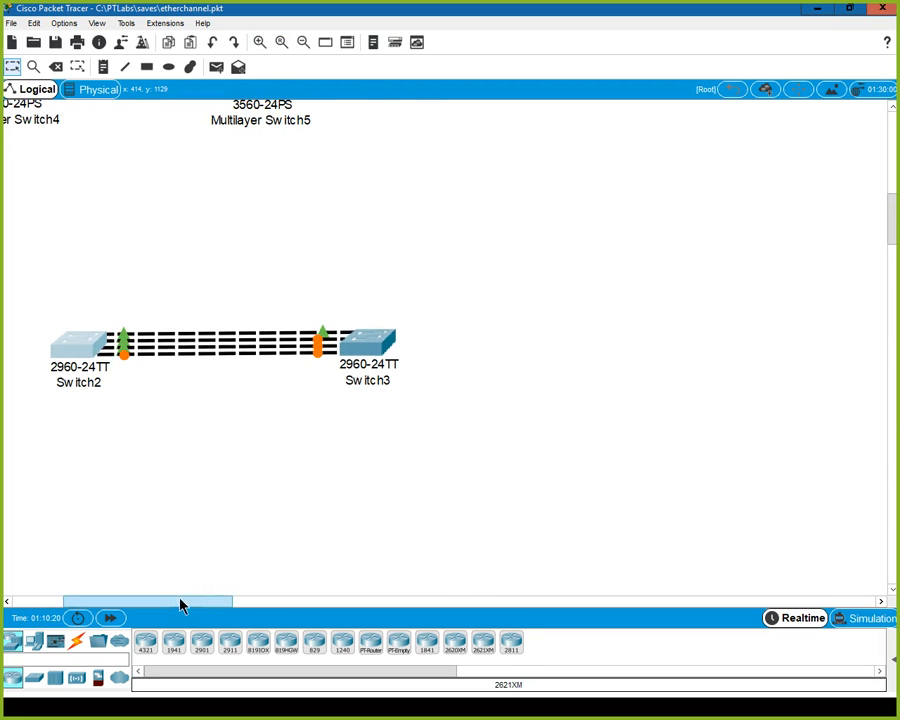
scroll(182, 598, left, 3)
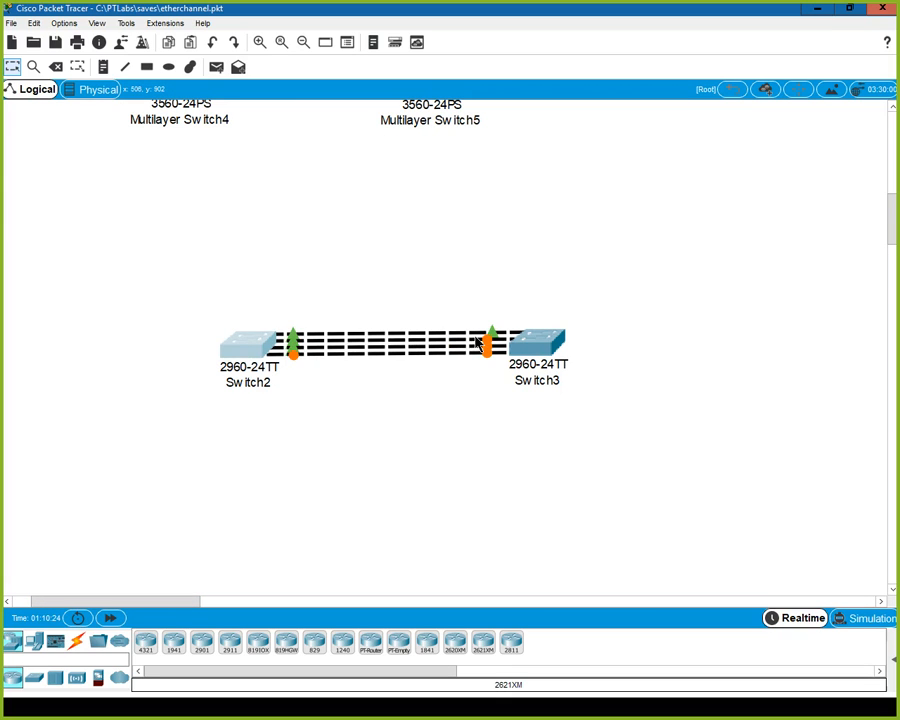
mouse_move(478, 343)
click(566, 355)
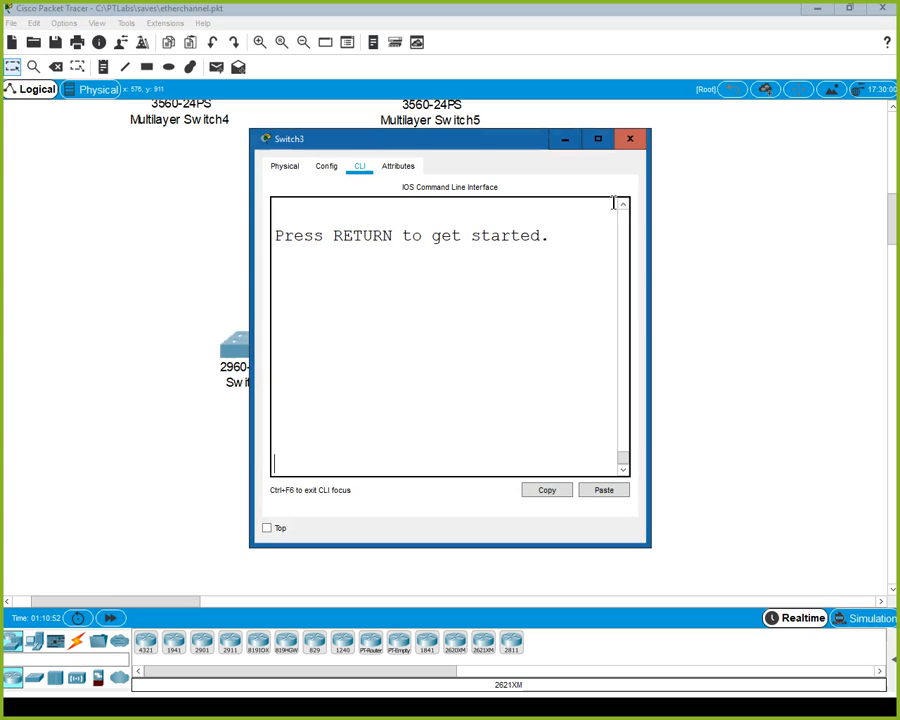
click(598, 140)
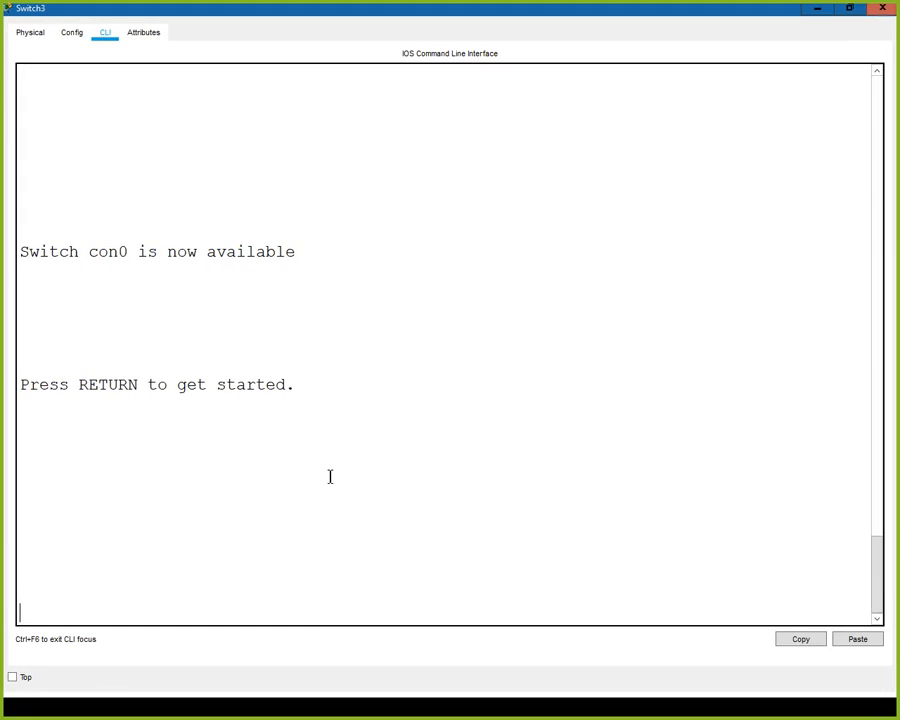
key(Return)
text(en)
key(Return)
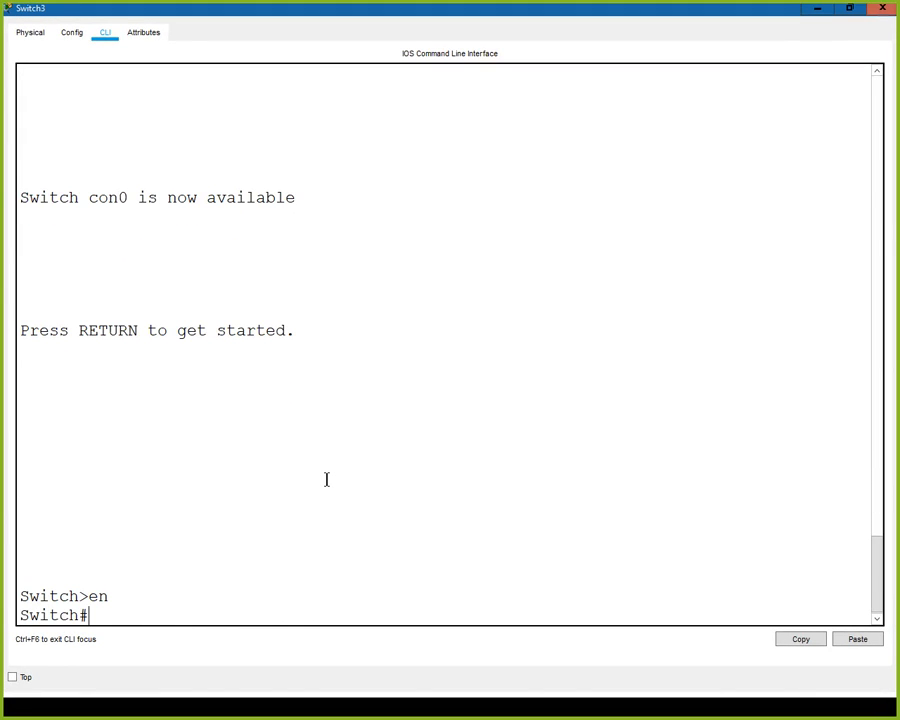
- Enter global configuration mode on Switch3 from the terminal
text(confi gt)
key(Return)
text(confi)
key(BackSpace)
text(g t)
key(Return)
- Select the interface range fa0/1 -4 on Switch3 for configuration
text(int )
text(ga)
key(BackSpace)
key(BackSpace)
text(fa)
key(BackSpace)
key(BackSpace)
text(ra)
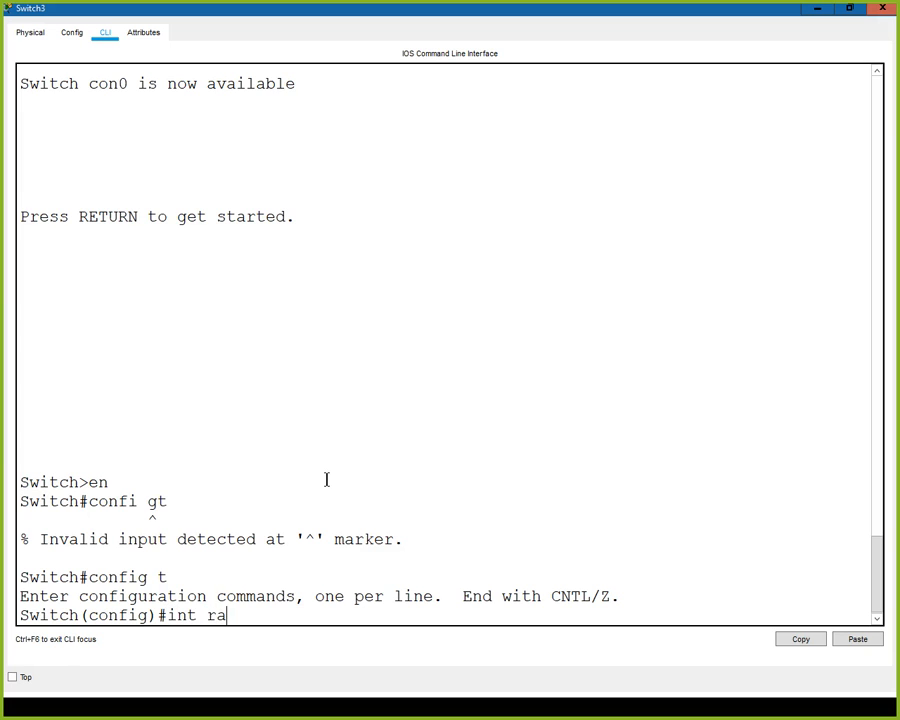
text( fa 0)
key(BackSpace)
text(0/1 -4)
key(Return)
- Set the selected interface range to trunk mode with switchport mode trunk
text(sw)
key(Tab)
text(mo)
key(Tab)
text(tru)
key(Tab)
key(Return)
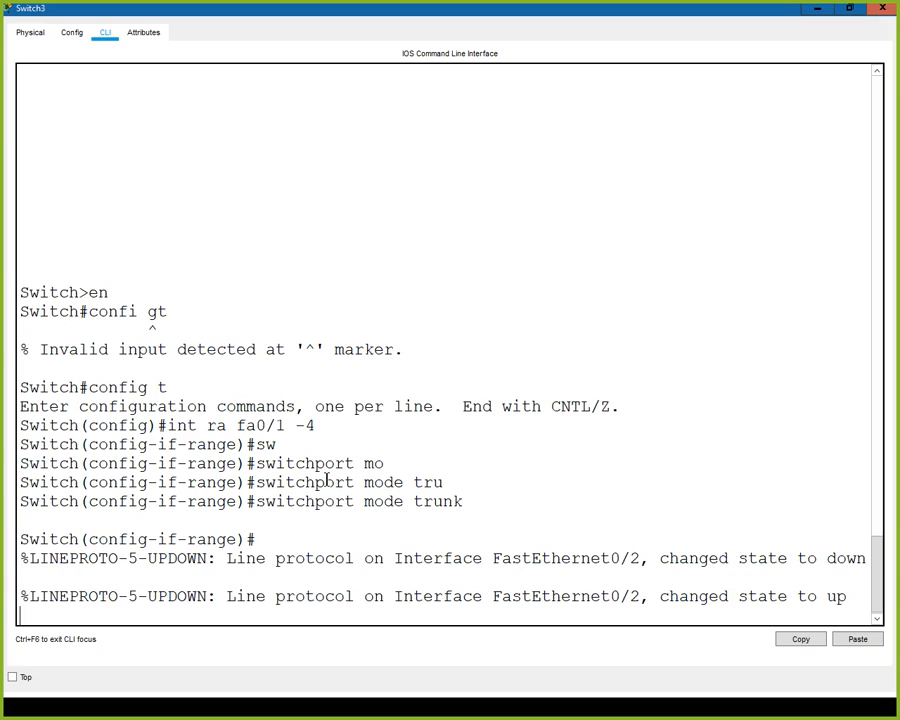
key(Return)
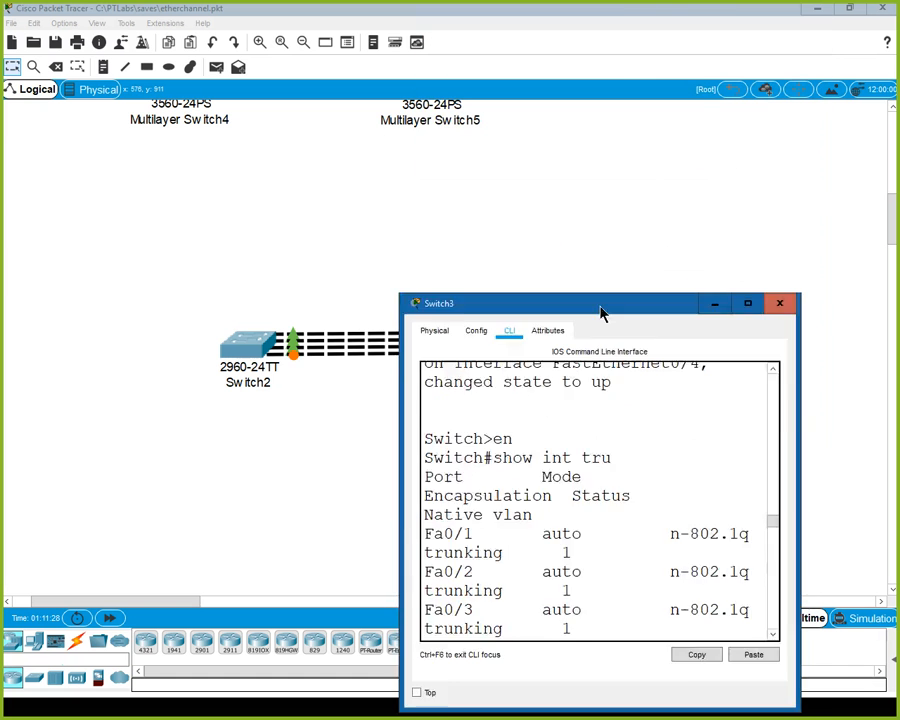
- Uncover the topology to check the link lights between the switches, and return to Switch3's maximized command line
drag(603, 311, 558, 490)
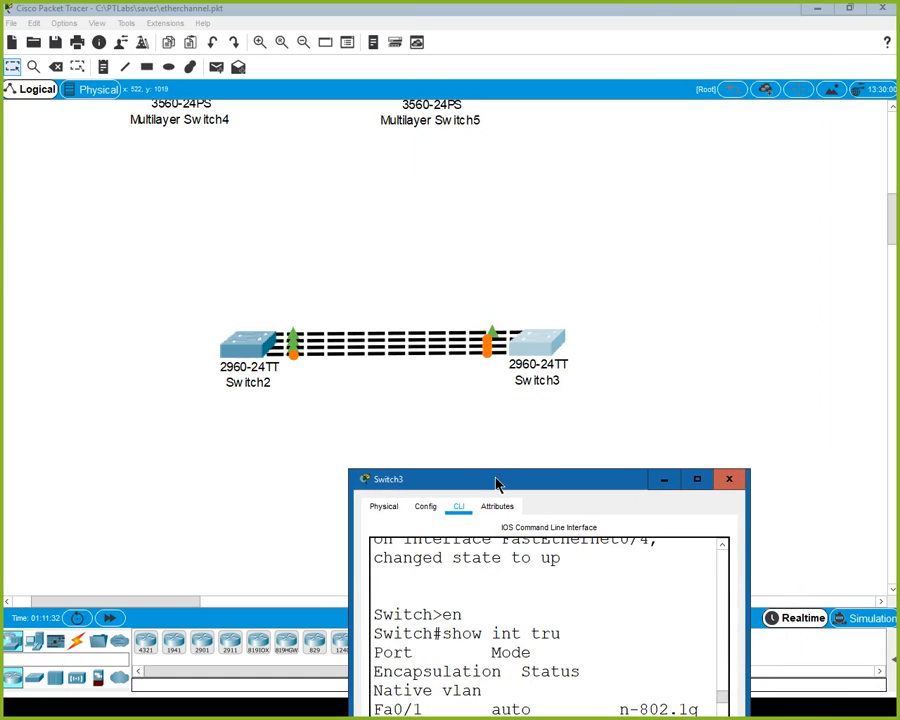
drag(497, 484, 474, 120)
click(670, 118)
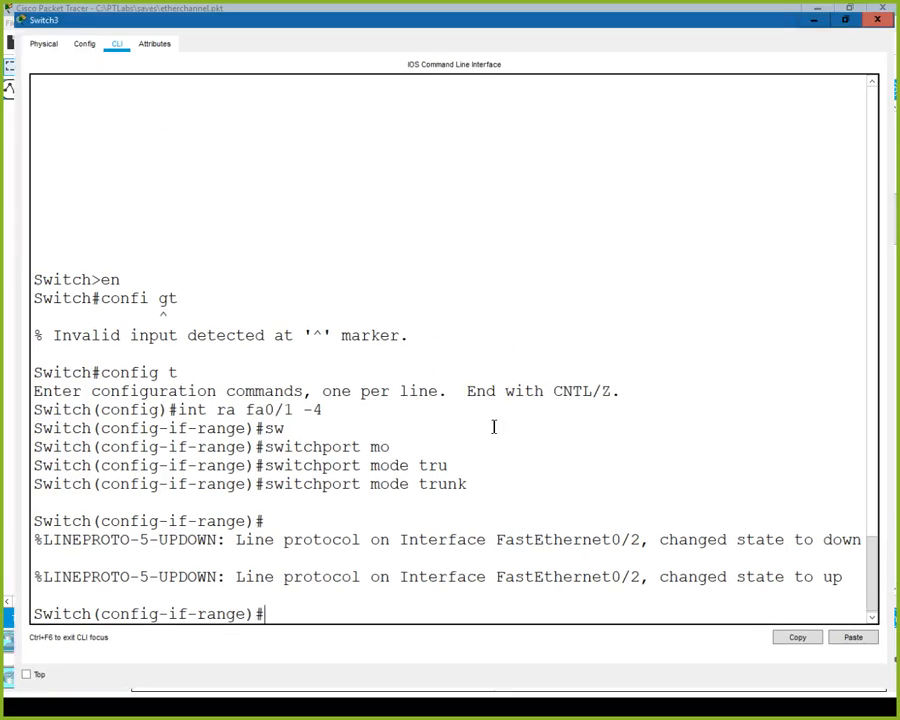
click(479, 453)
- Leave configuration mode on Switch3 and display the full trunk interface status with show int tru
key(Return)
text(e)
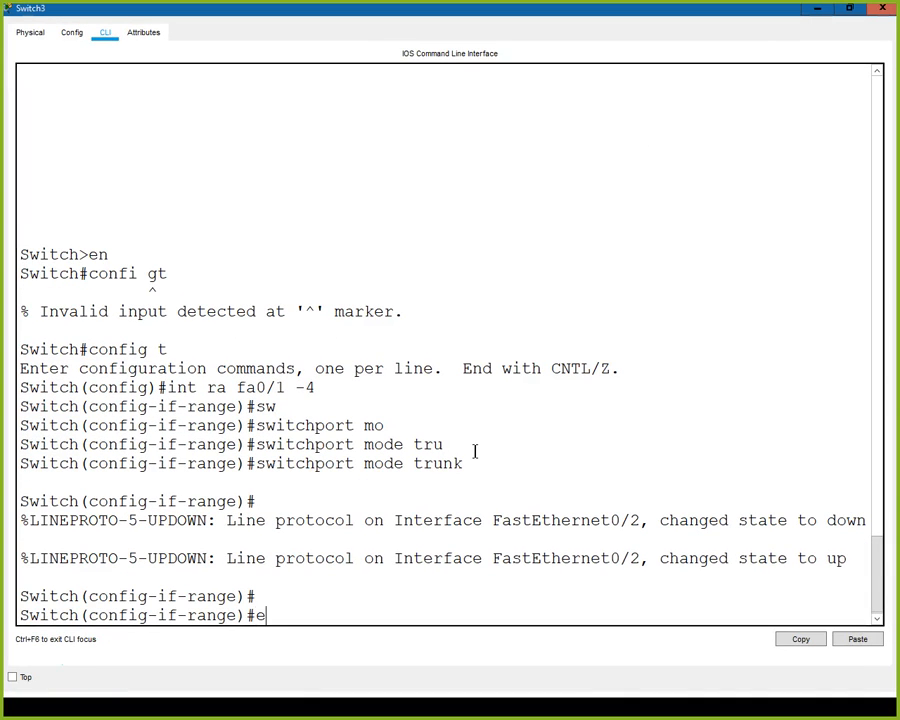
text(n)
key(Return)
text(d)
key(BackSpace)
text(end)
key(Return)
text(sh)
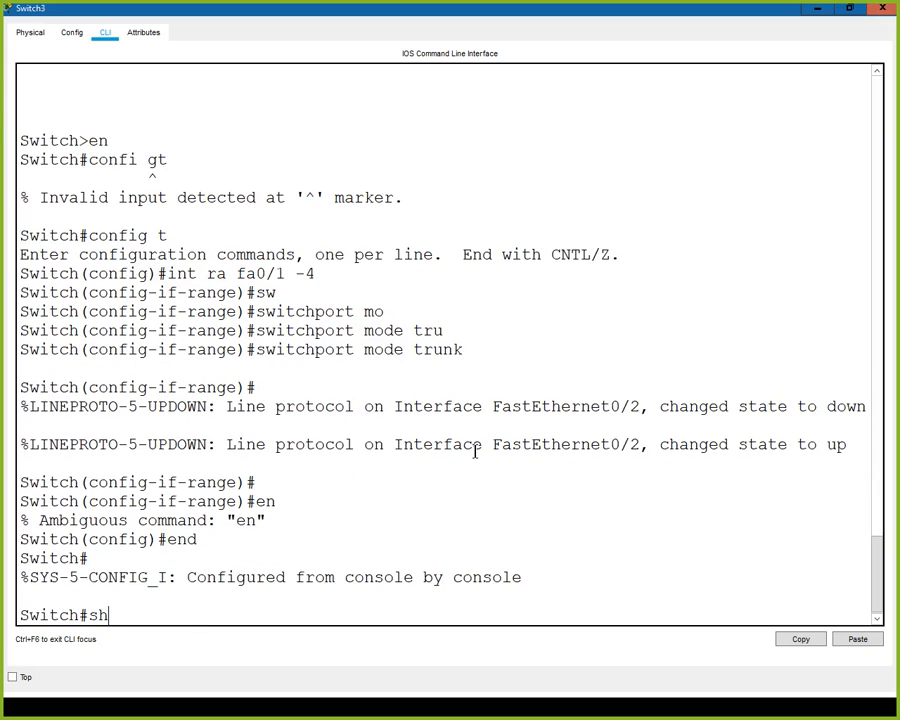
text(ow int tru)
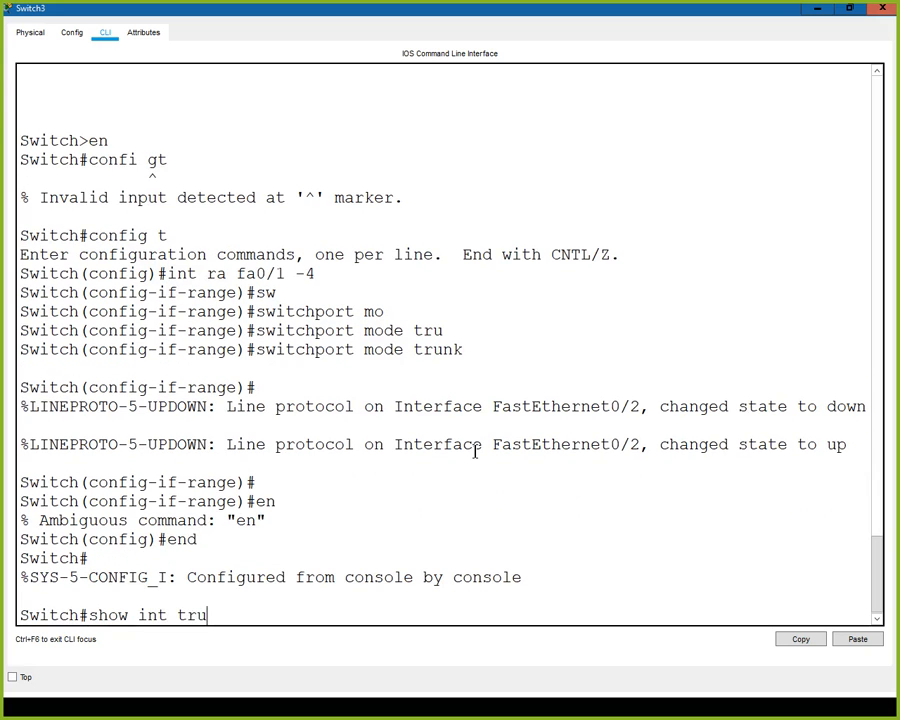
key(Return)
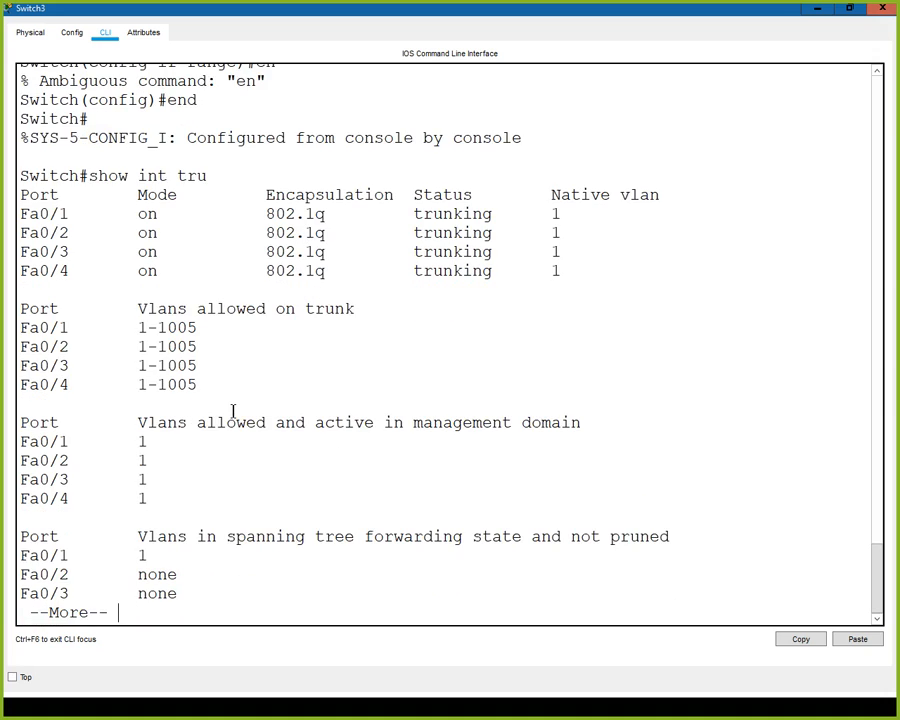
key(space)
- Display Switch3's spanning-tree information and examine the roles and states of ports Fa0/2 to Fa0/4
text(show span)
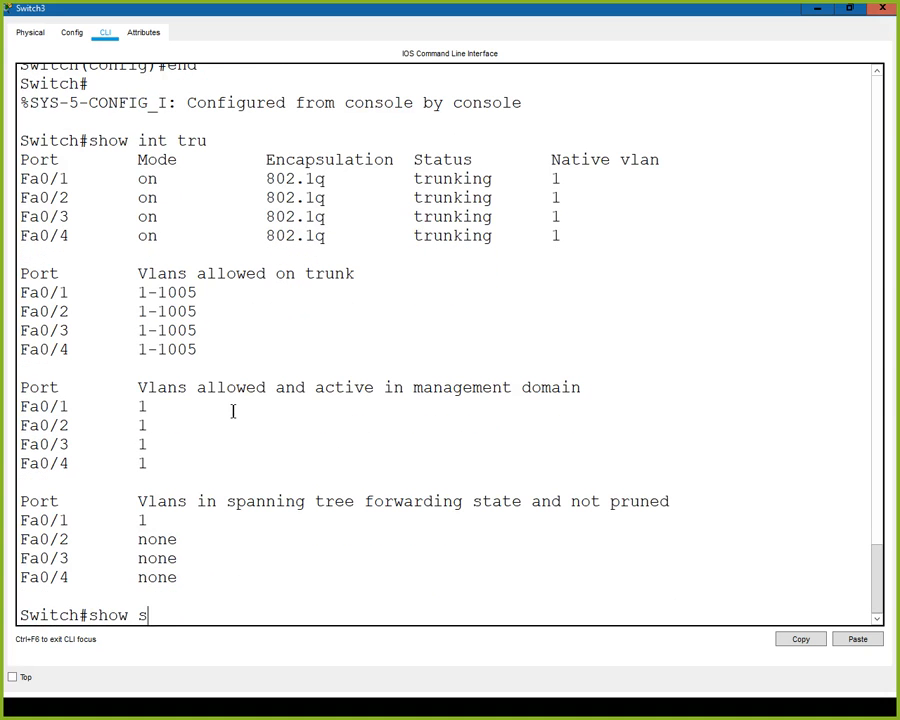
key(Tab)
key(Return)
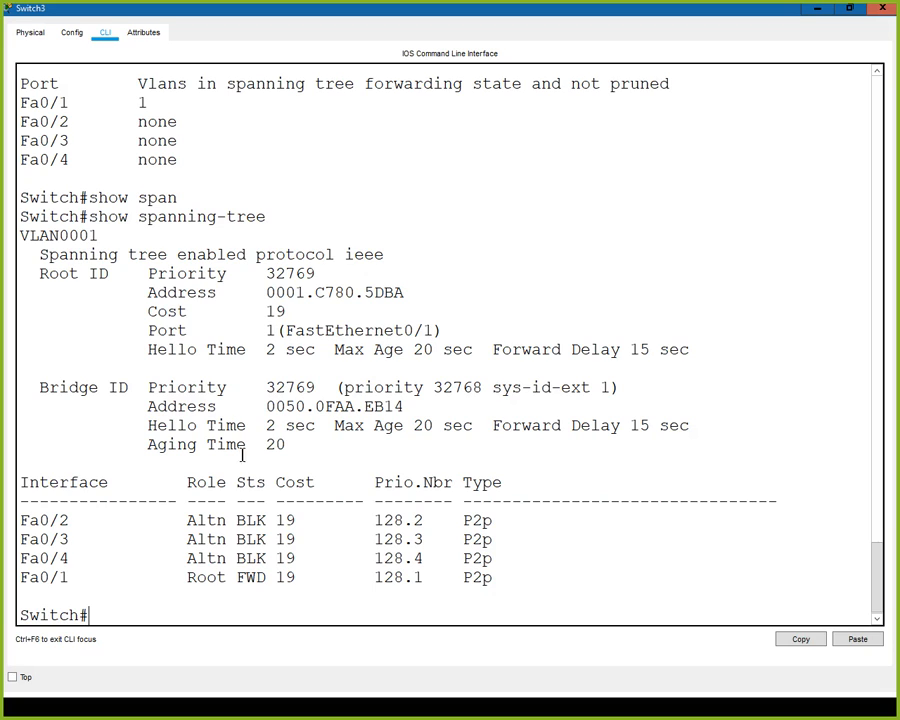
drag(187, 520, 279, 558)
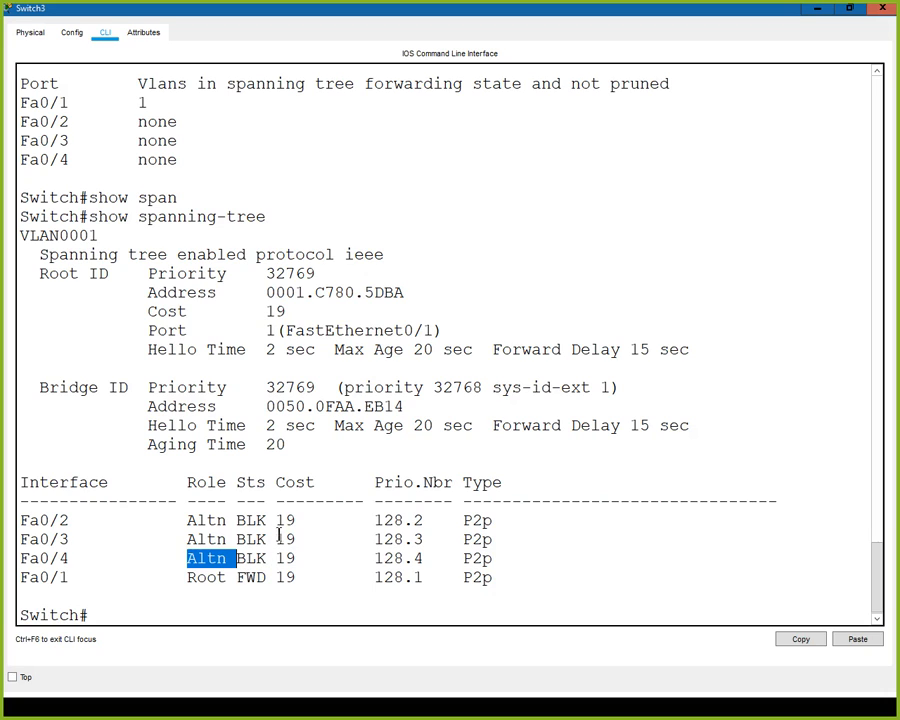
- Check the port lights between Switch2 and Switch3 in the topology, and go back to Switch3's command prompt
click(818, 9)
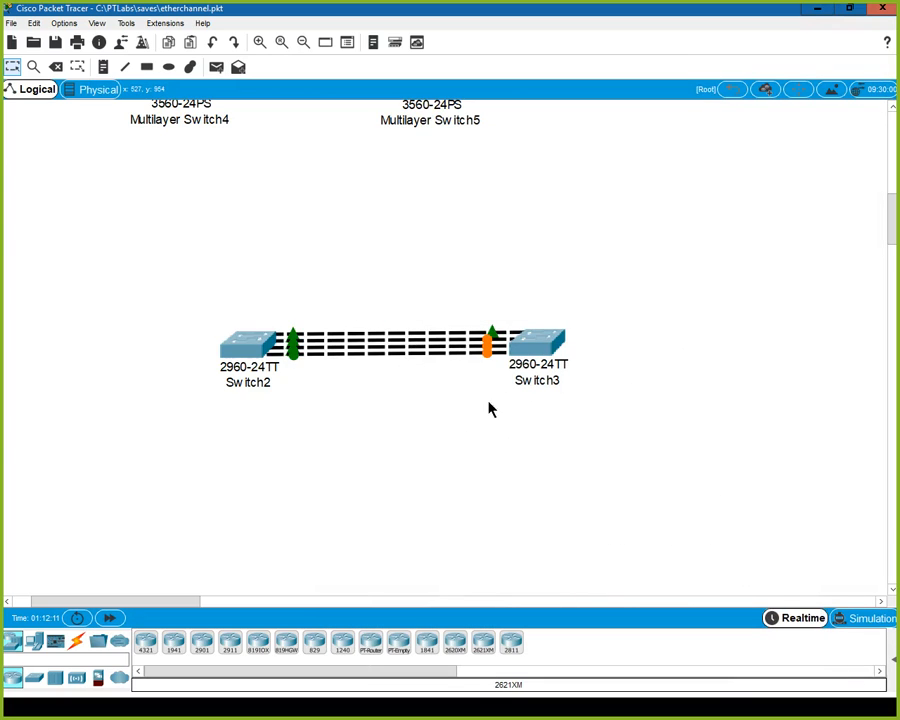
click(538, 354)
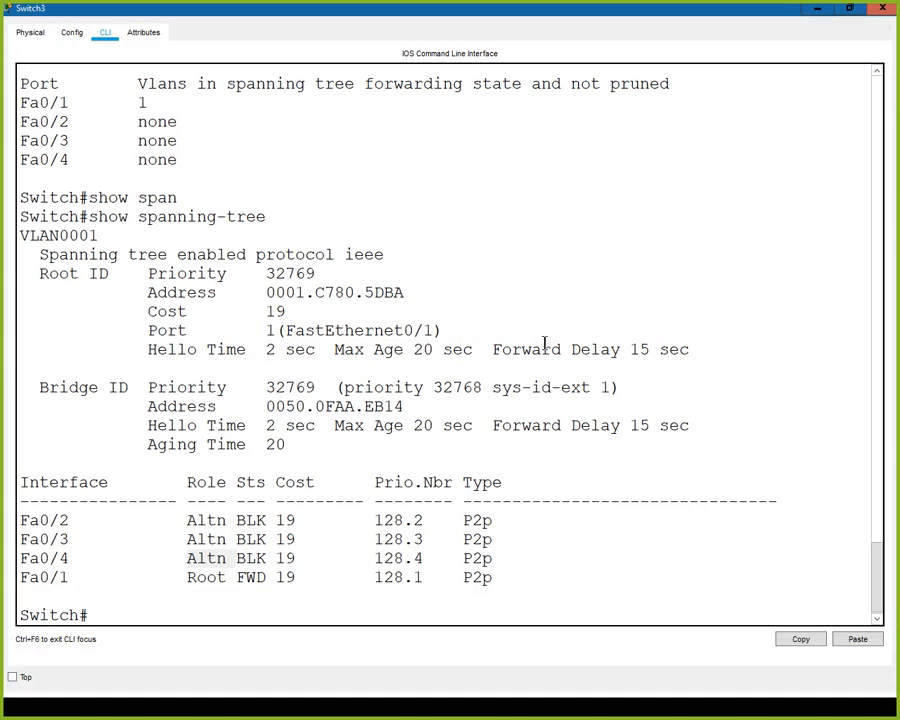
click(128, 609)
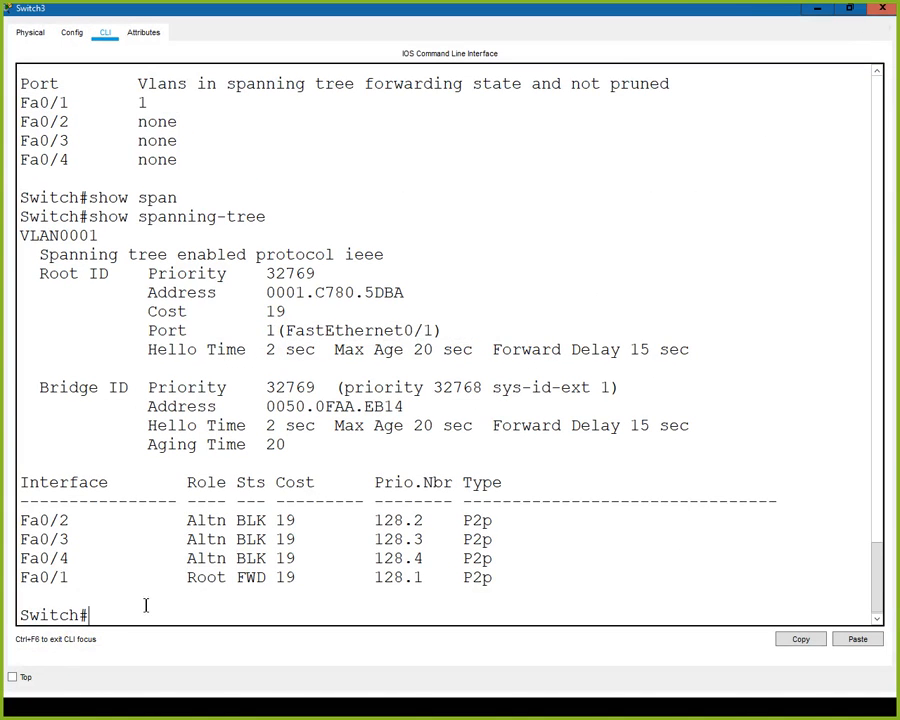
drag(593, 8, 482, 4)
- Enter global configuration mode on Switch3 and select the interface range fa0/1 -4
text(config)
key(BackSpace)
key(BackSpace)
text(ig t)
key(Return)
text(int ra fa0/1 -4)
key(Return)
- Look up the available channel commands, begin a channel-group command for the range and query its allowed group numbers
text(chn)
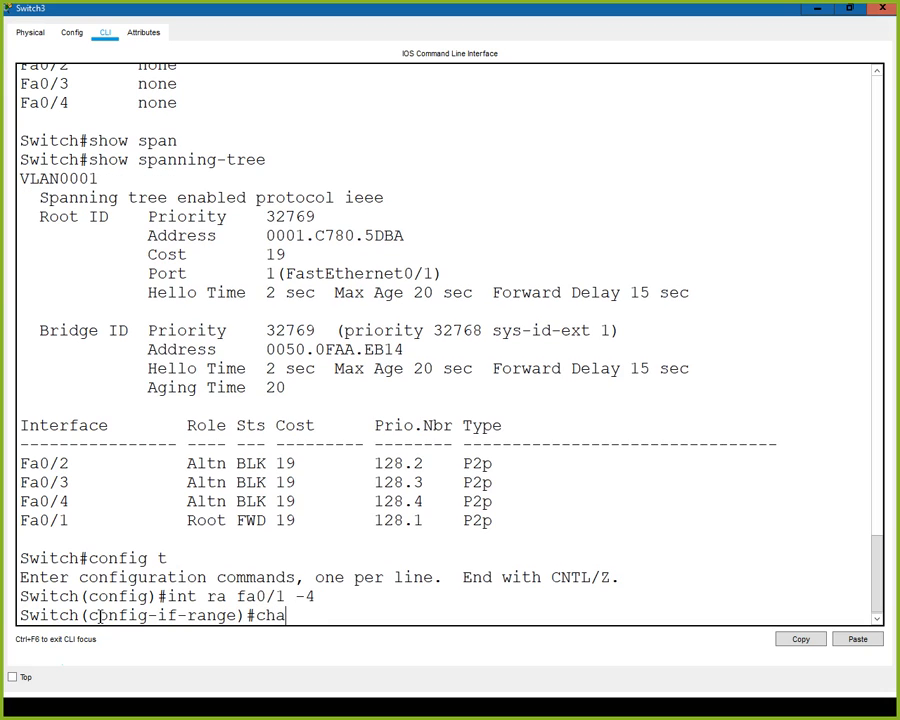
text(?)
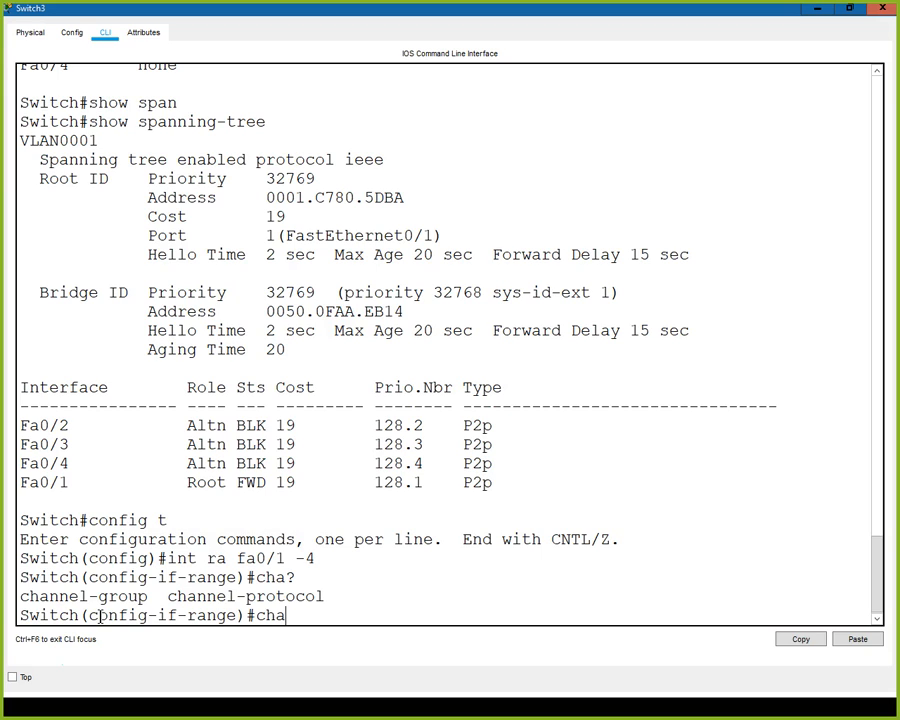
text(nel)
key(Tab)
text(-g)
key(Tab)
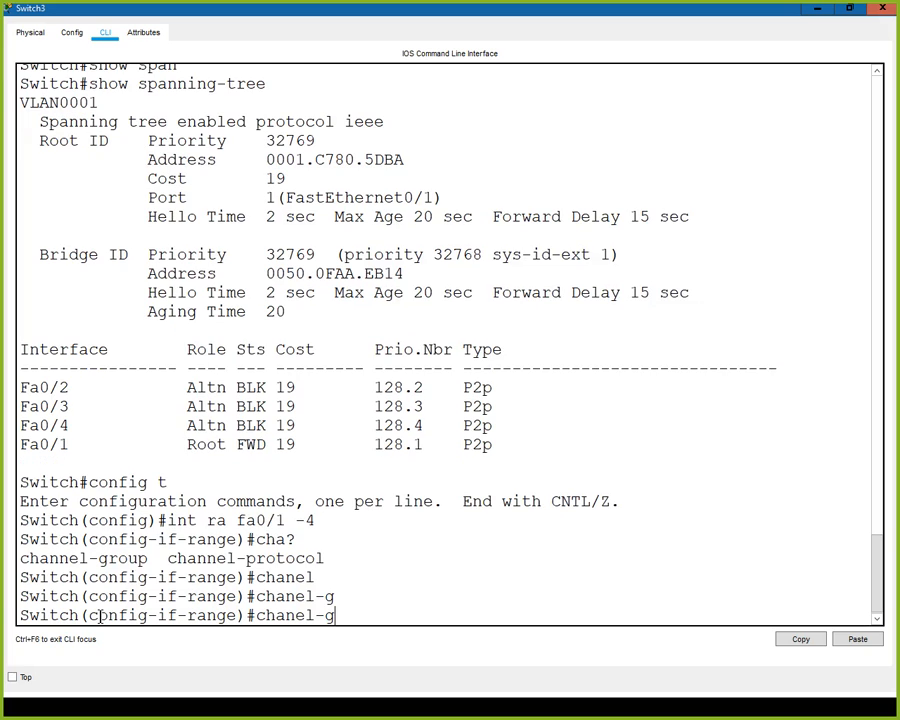
key(BackSpace)
key(BackSpace)
key(BackSpace)
key(BackSpace)
text(nel-g)
key(Tab)
text(?)
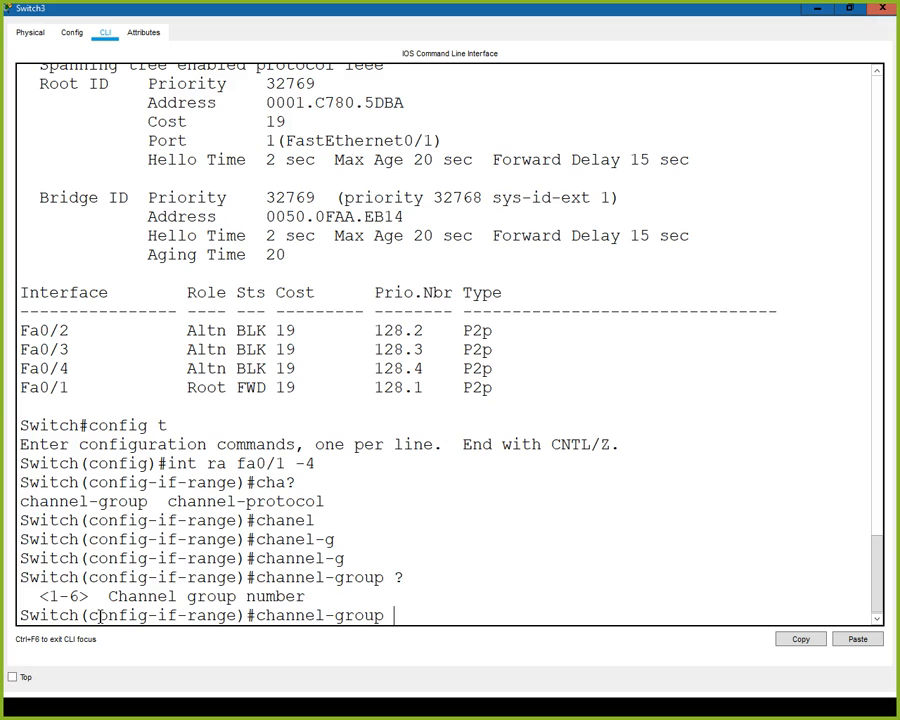
text(1 )
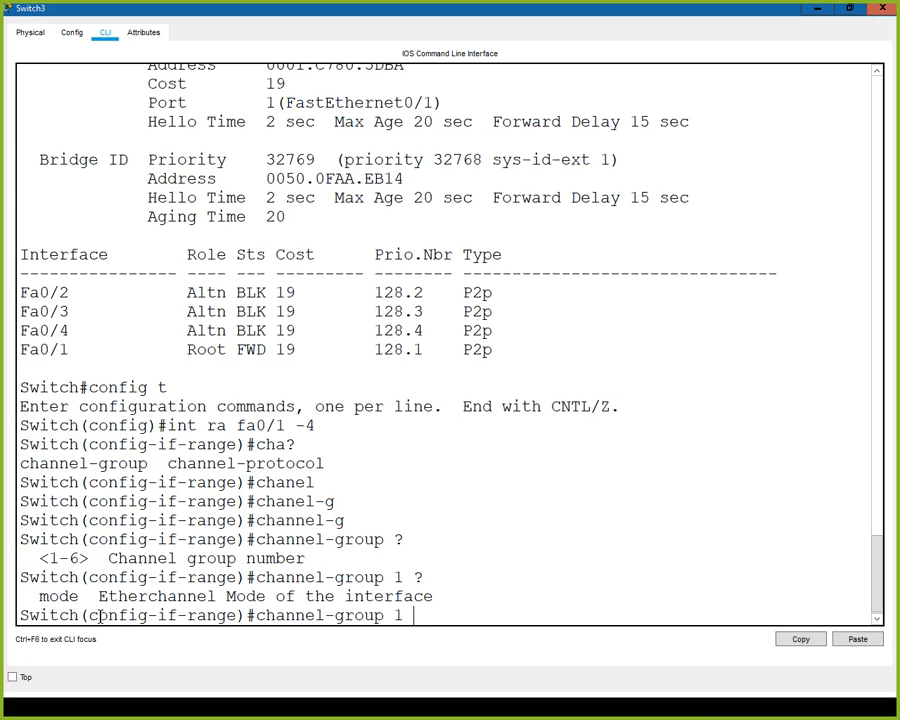
text(?mode ?)
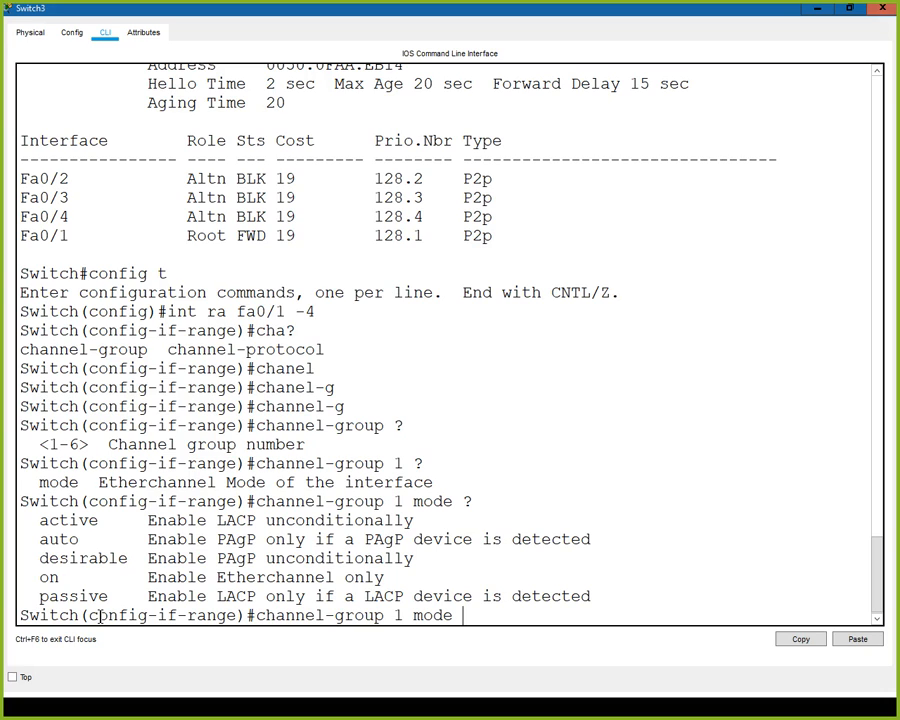
- Assign Switch3's selected port range to channel group 1 in desirable mode, and exit configuration mode
text(de)
key(Tab)
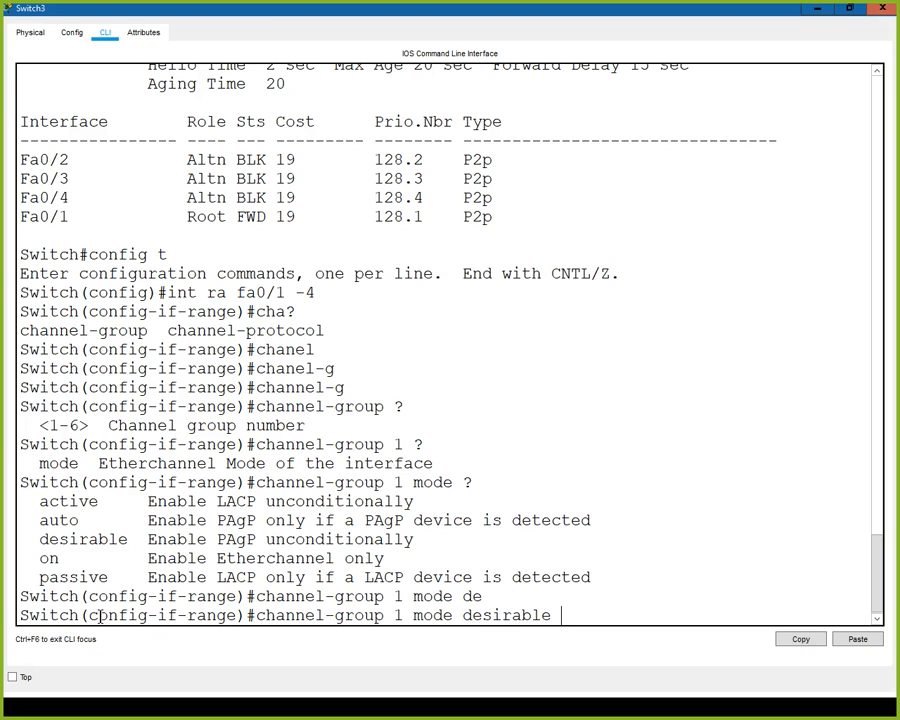
key(Return)
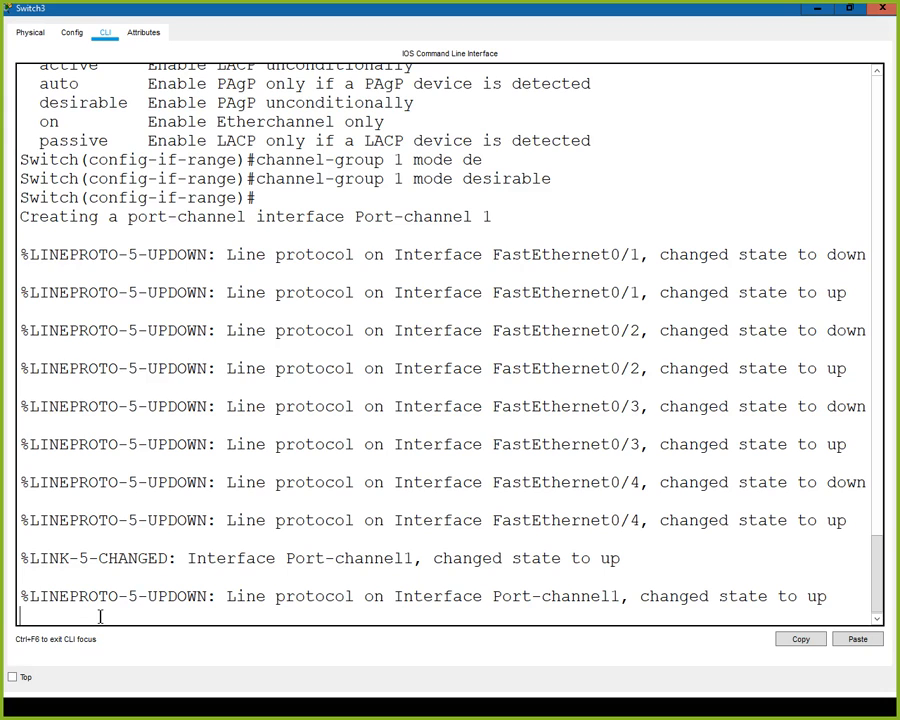
key(Return)
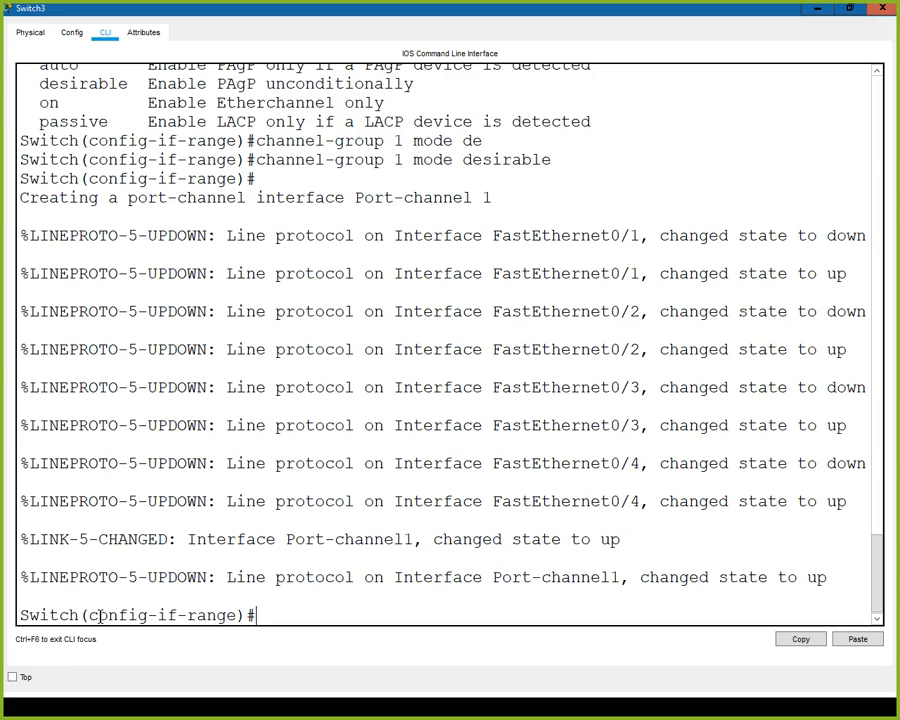
text(end)
key(Return)
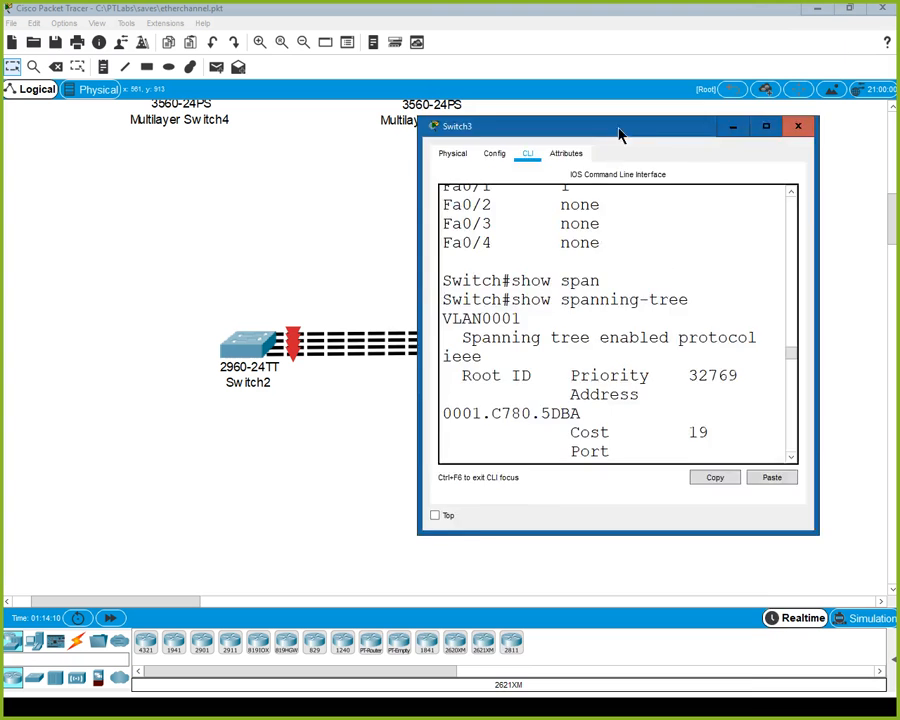
drag(619, 135, 480, 146)
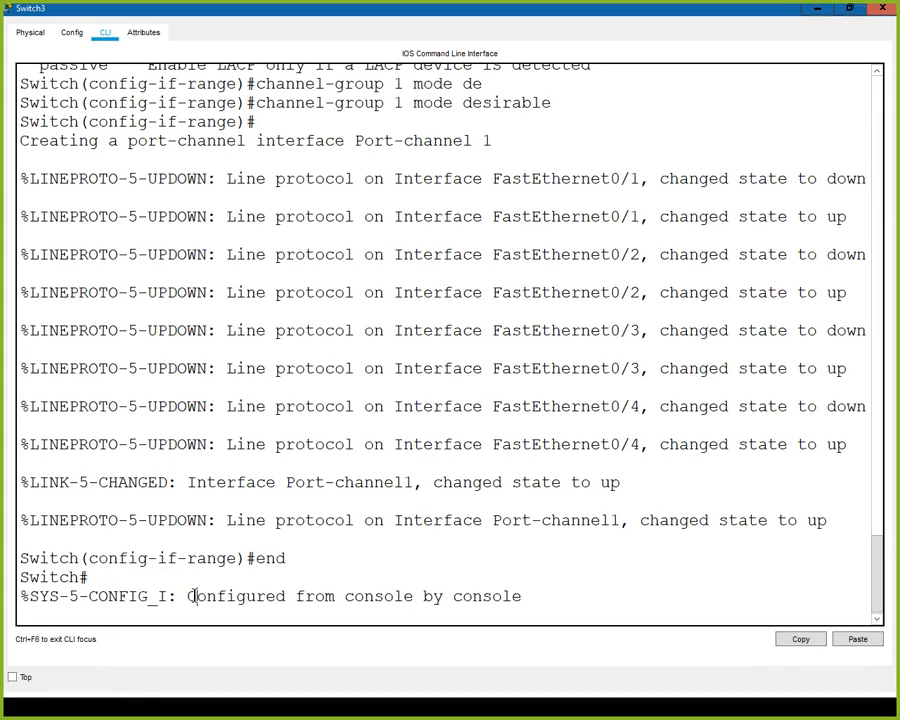
key(Return)
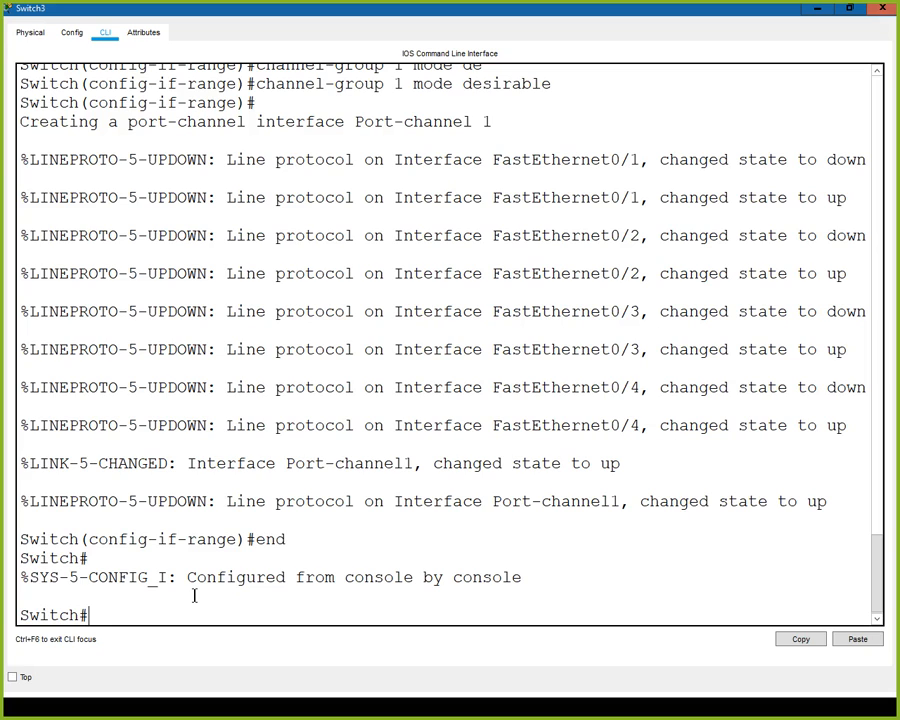
- Display Switch3's EtherChannel information and examine the group state, number of ports and protocol
text(sow)
key(BackSpace)
key(BackSpace)
key(BackSpace)
text(how int)
key(BackSpace)
key(BackSpace)
key(BackSpace)
text(et)
key(Tab)
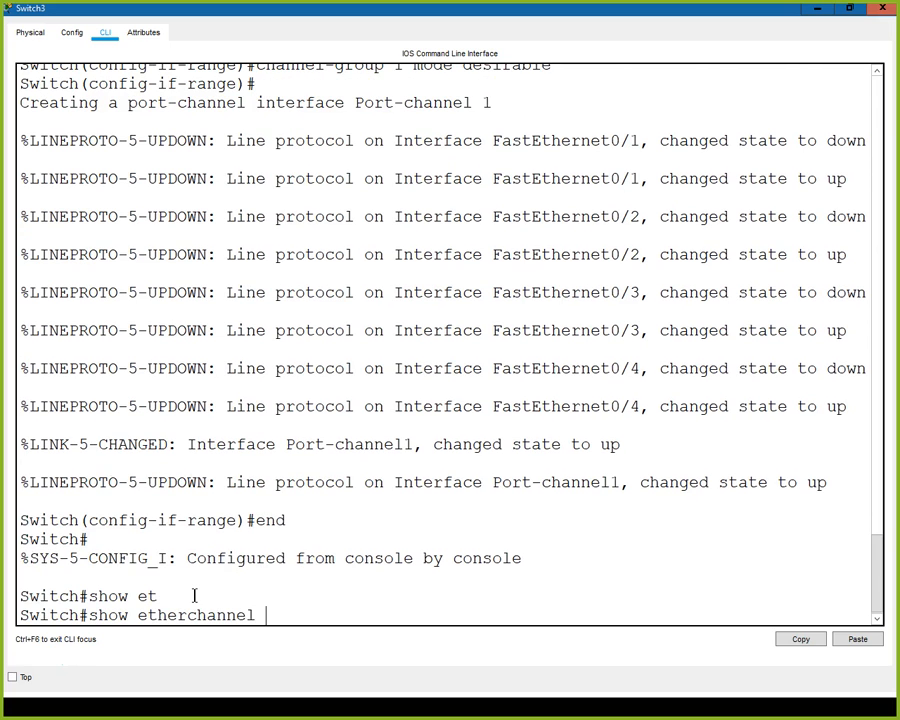
key(Return)
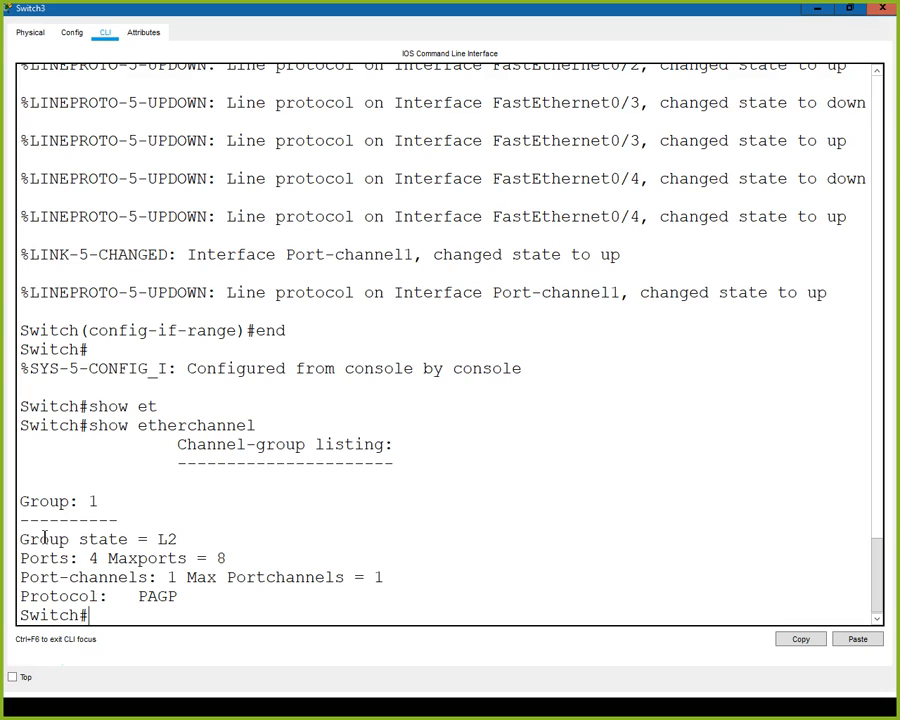
drag(157, 539, 182, 536)
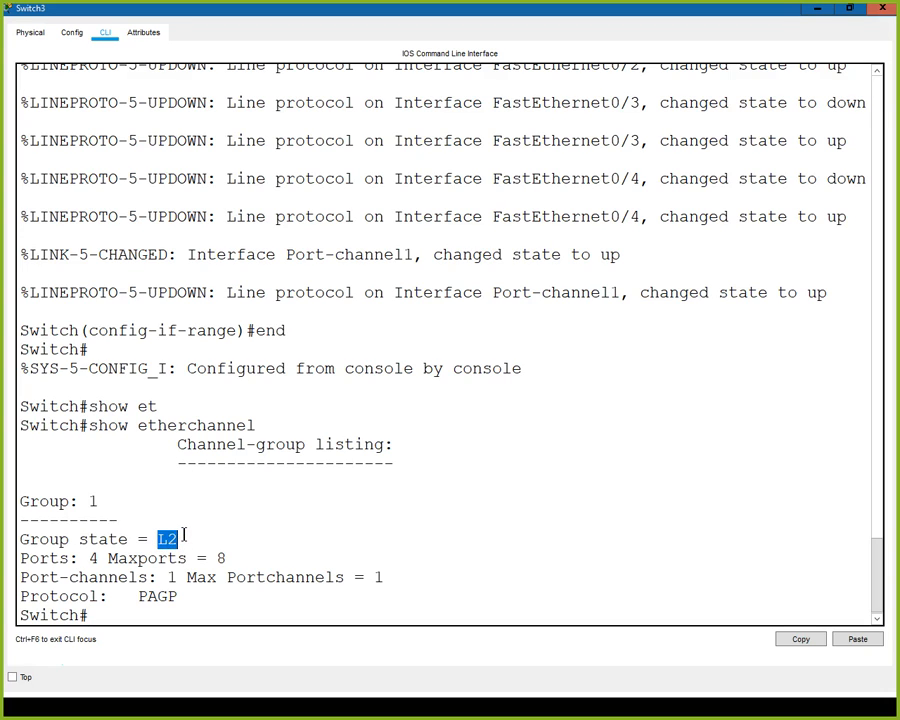
drag(88, 553, 98, 556)
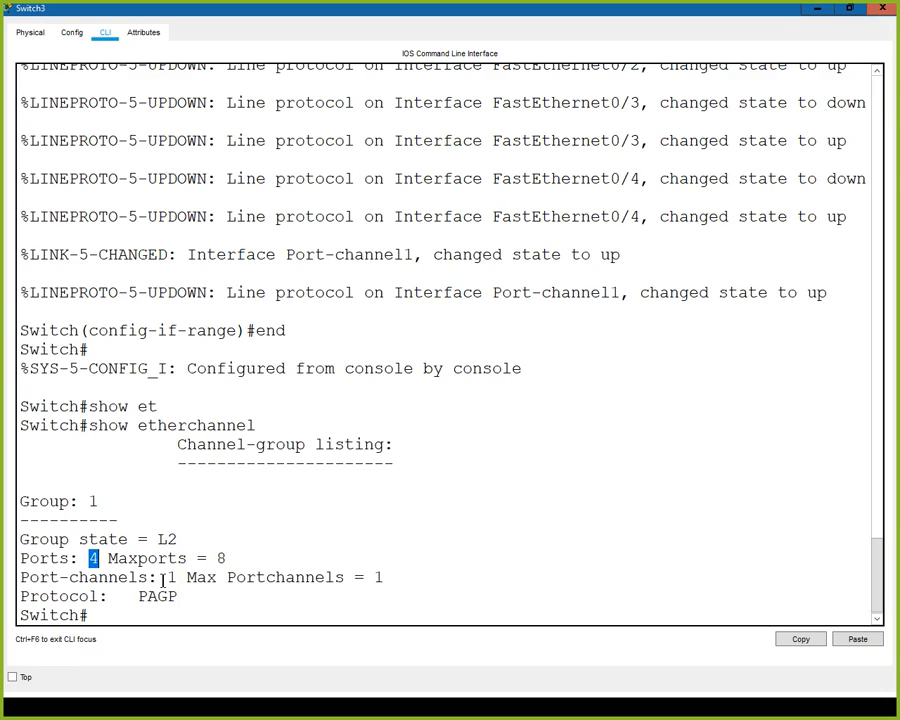
drag(179, 596, 133, 597)
- Display Switch3's spanning-tree information and examine the port-channel interface's role, cost and type
click(108, 616)
text(show sp)
key(Tab)
key(Return)
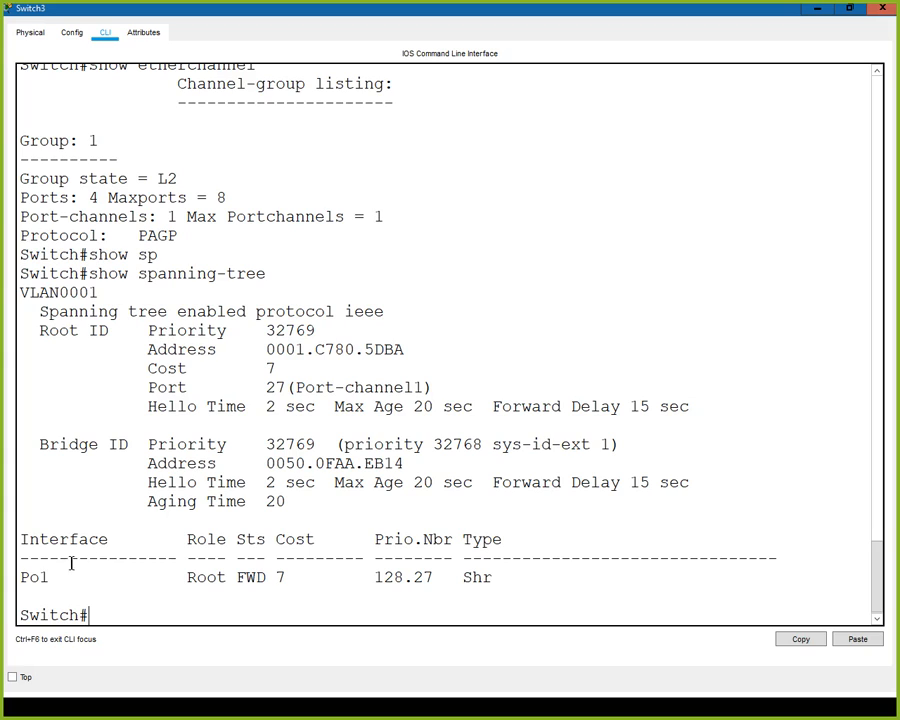
drag(20, 577, 48, 577)
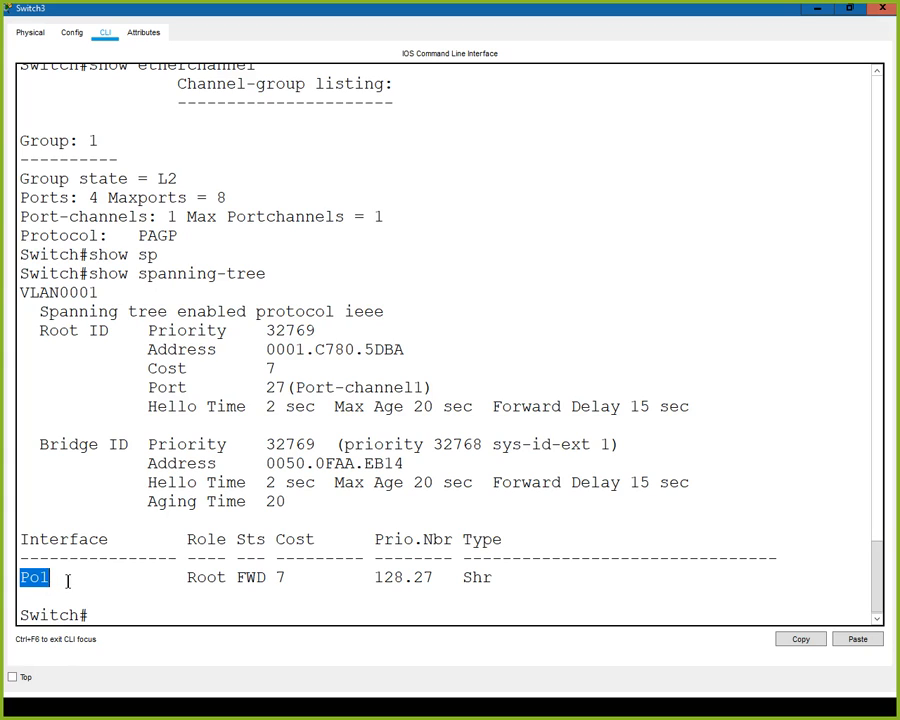
click(70, 577)
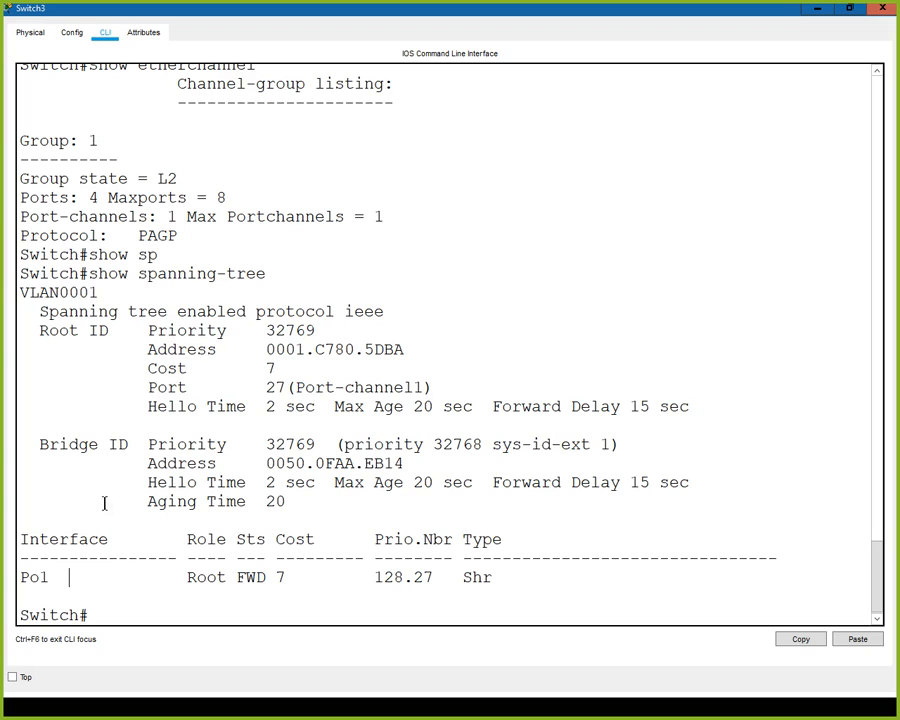
drag(185, 580, 227, 578)
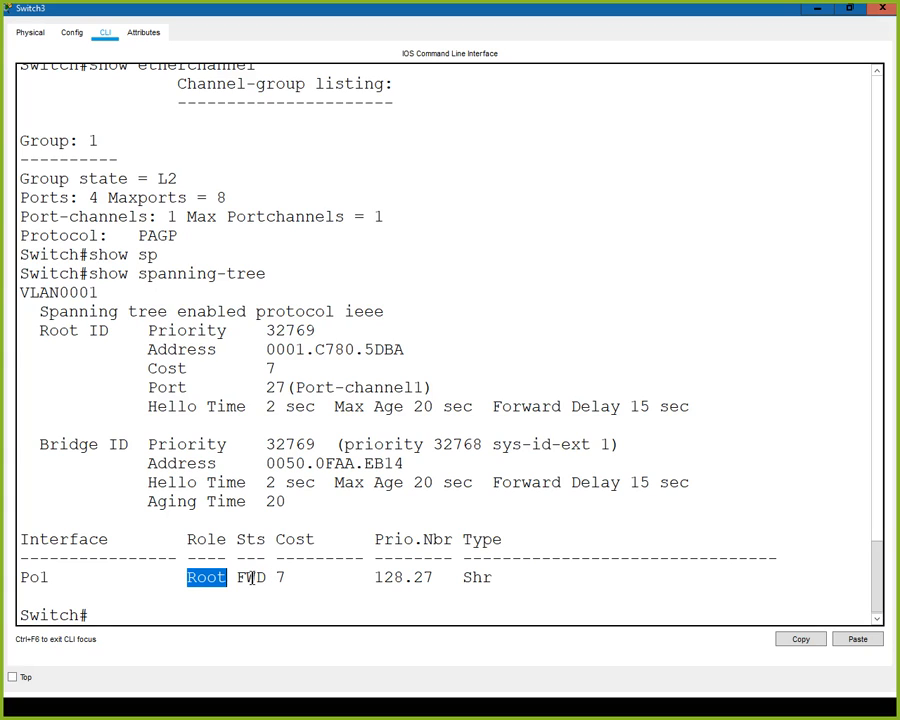
drag(275, 577, 283, 577)
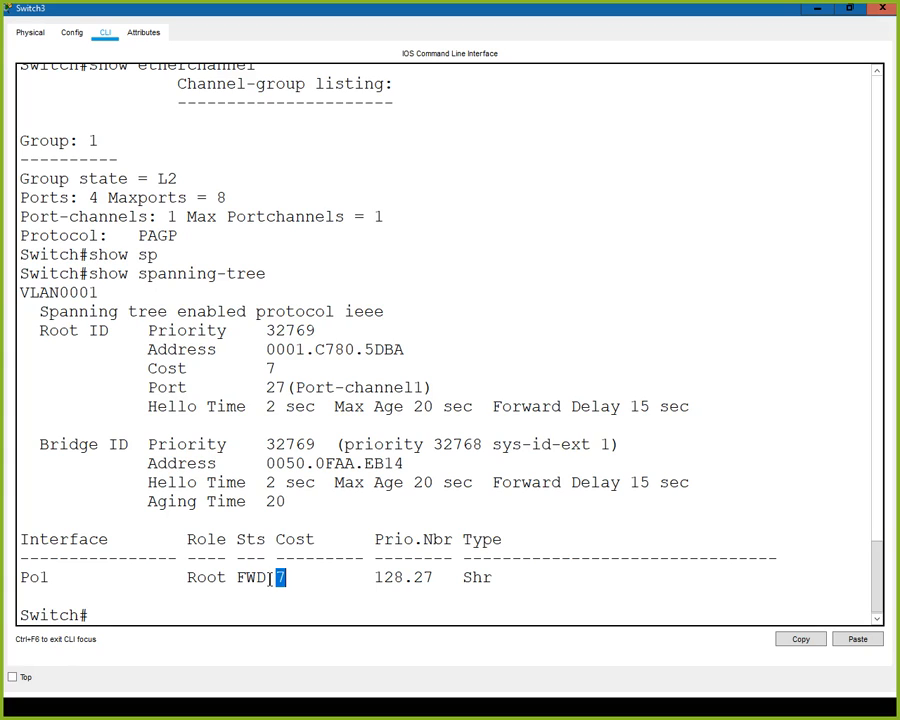
drag(272, 577, 295, 577)
drag(462, 577, 500, 577)
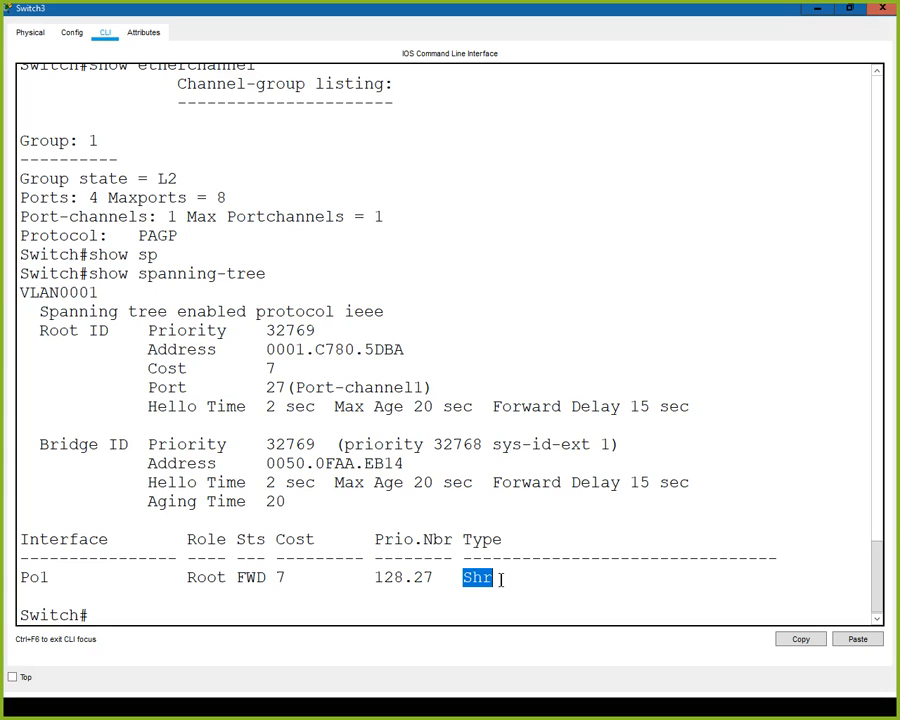
click(494, 578)
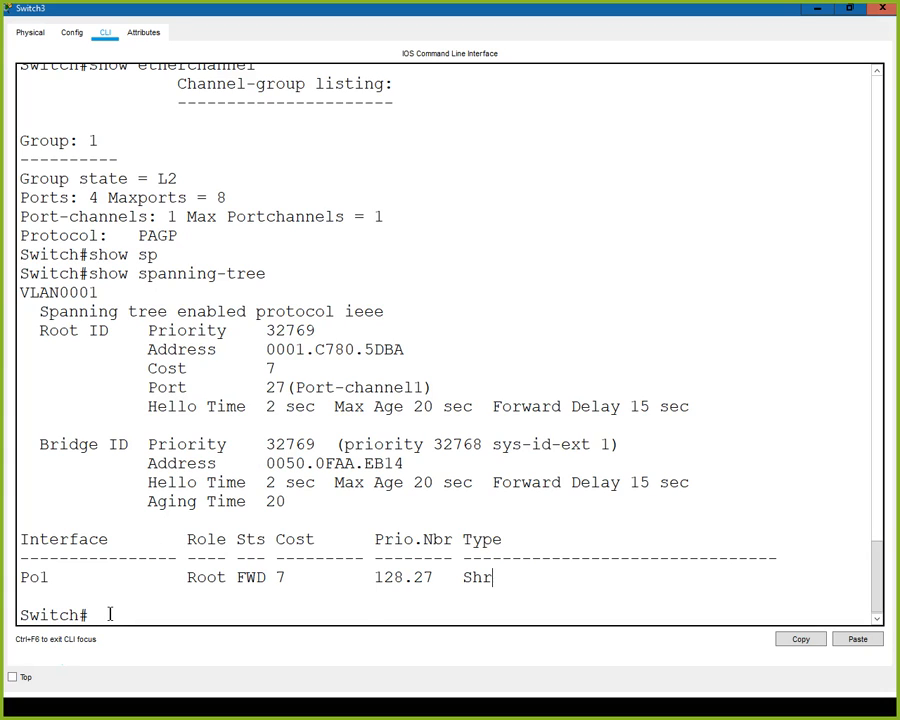
text(show por)
key(Tab)
key(BackSpace)
key(BackSpace)
key(BackSpace)
key(BackSpace)
key(BackSpace)
key(BackSpace)
key(BackSpace)
key(BackSpace)
key(BackSpace)
key(BackSpace)
key(BackSpace)
key(BackSpace)
key(BackSpace)
key(BackSpace)
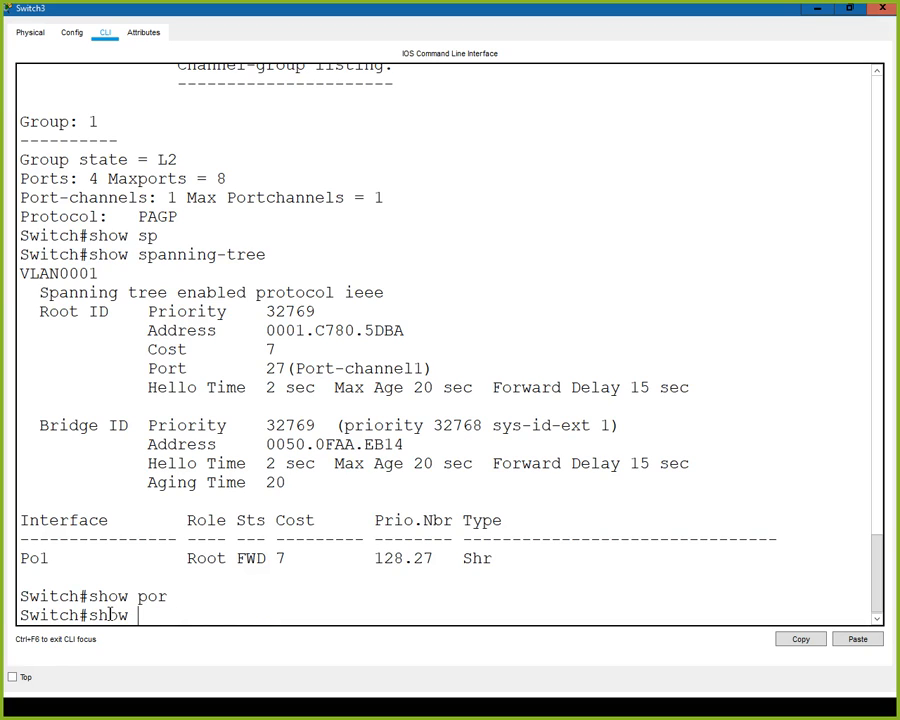
key(BackSpace)
key(BackSpace)
key(BackSpace)
key(BackSpace)
key(BackSpace)
- Display Switch3's full running configuration and examine the Port-channel1 and FastEthernet0/1 to 0/4 entries
text(show run)
key(Return)
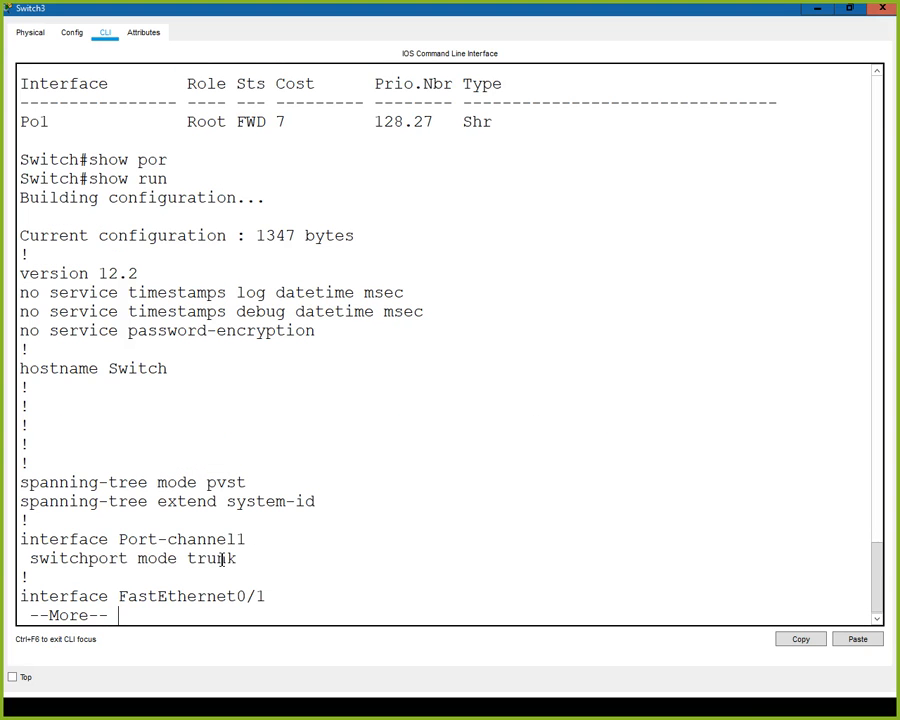
key(space)
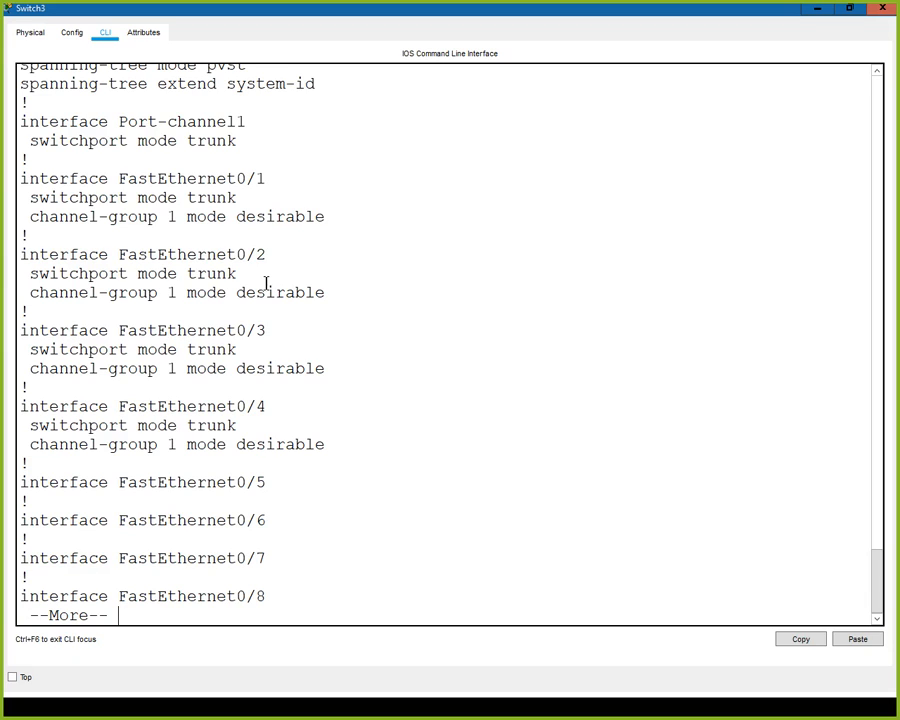
scroll(244, 193, up, 2)
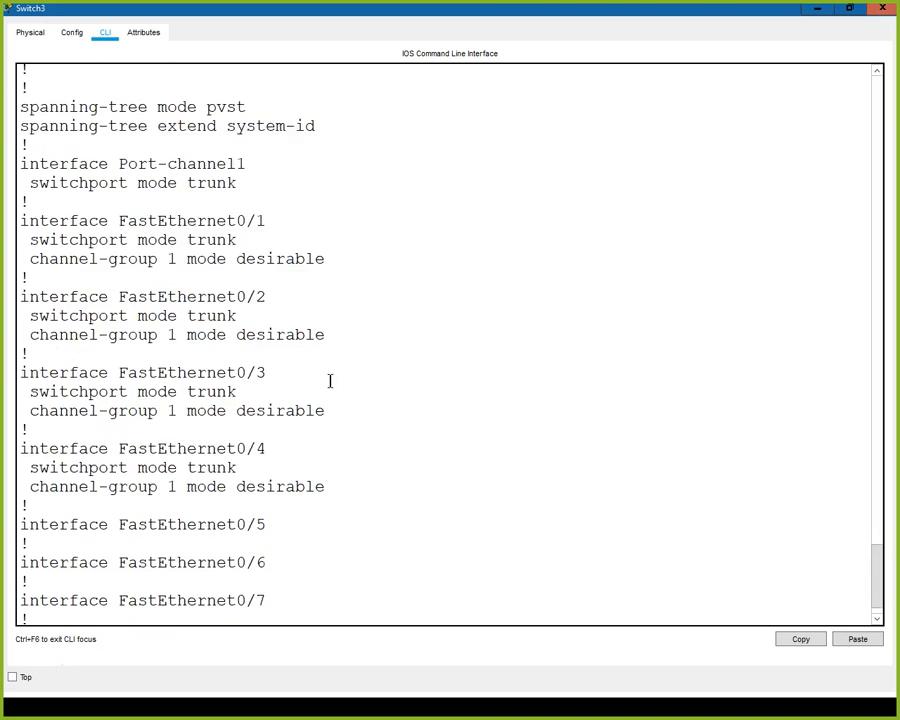
key(space)
key(space)
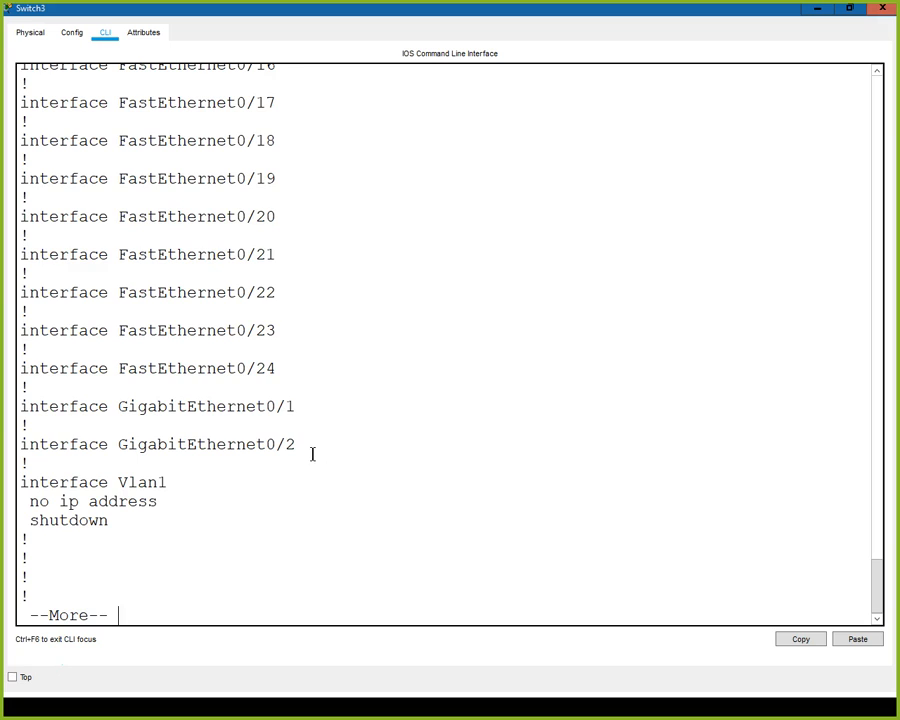
key(space)
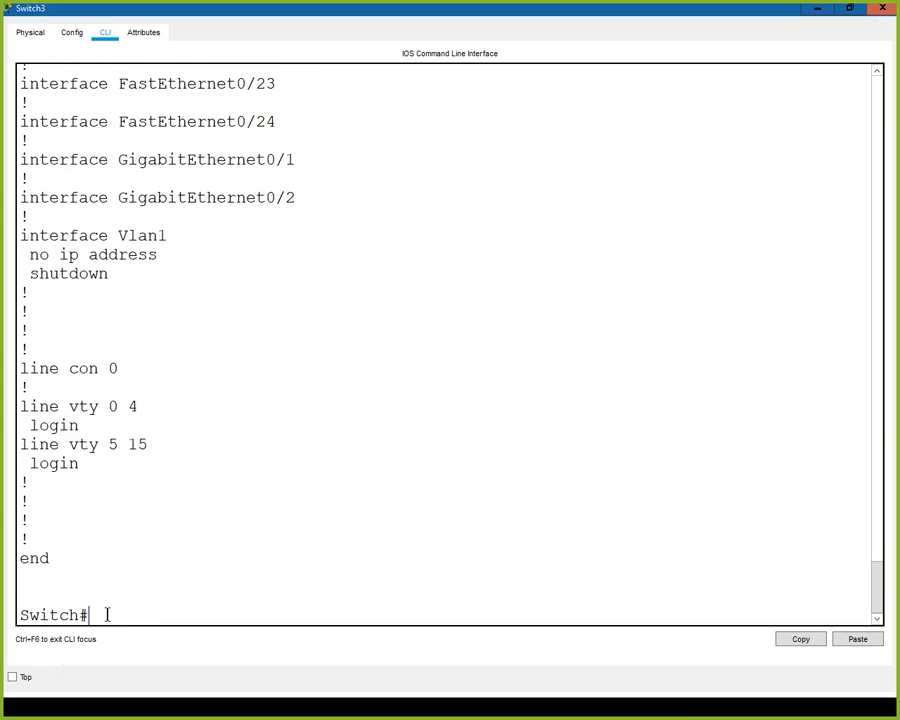
- Check the link lights between Switch2 and Switch3 in the topology, and try to show interface po1 on Switch3
click(818, 10)
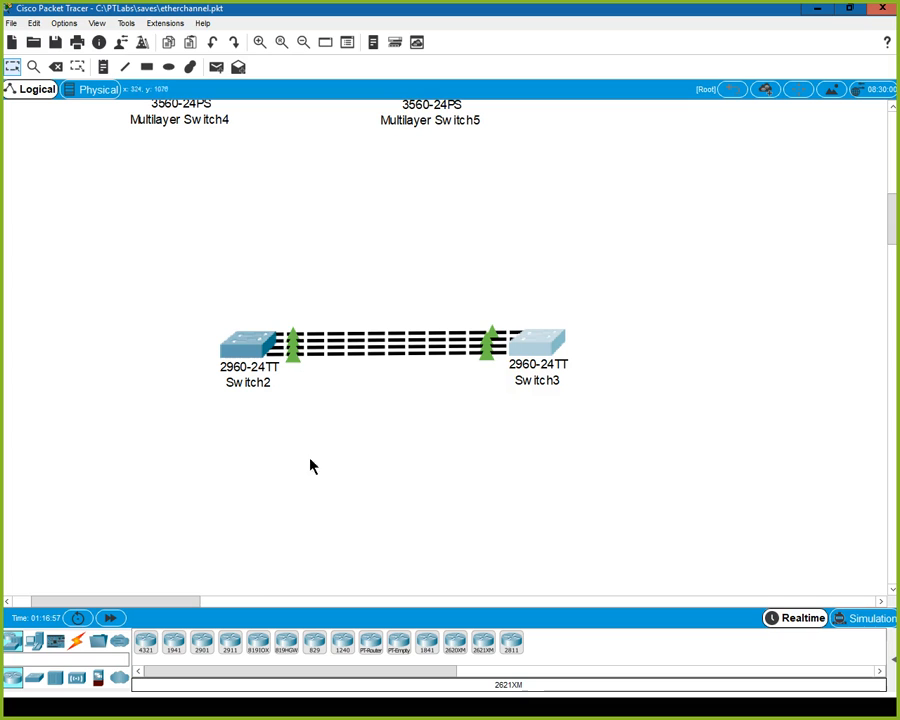
click(532, 345)
text(show int po1)
key(Return)
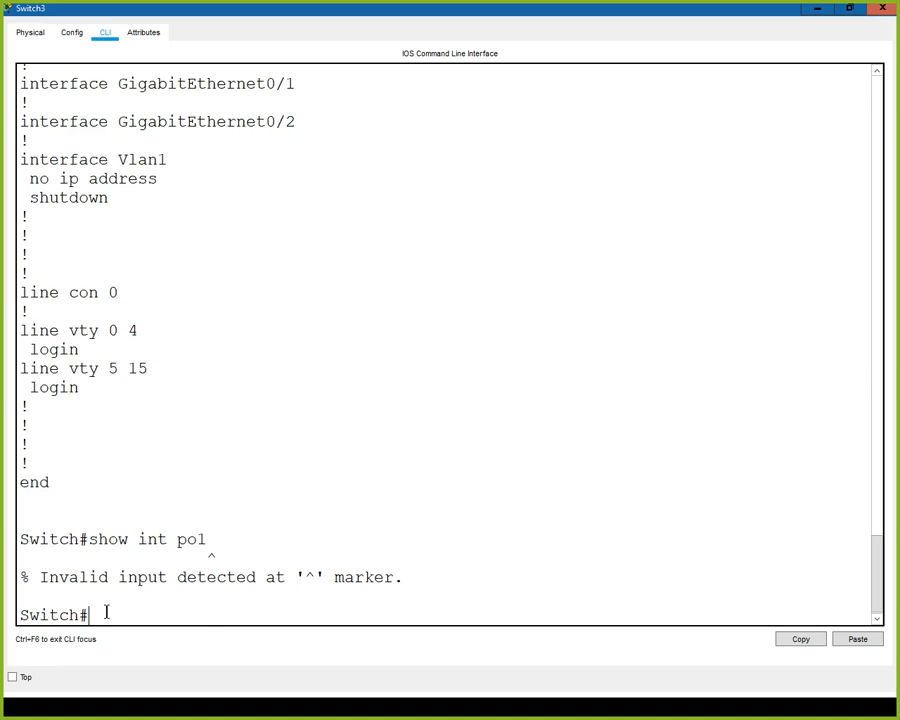
- Try to show the interface using the full name port-channel 1
key(Up)
key(BackSpace)
key(BackSpace)
key(BackSpace)
text(port)
key(Tab)
text(1)
key(Return)
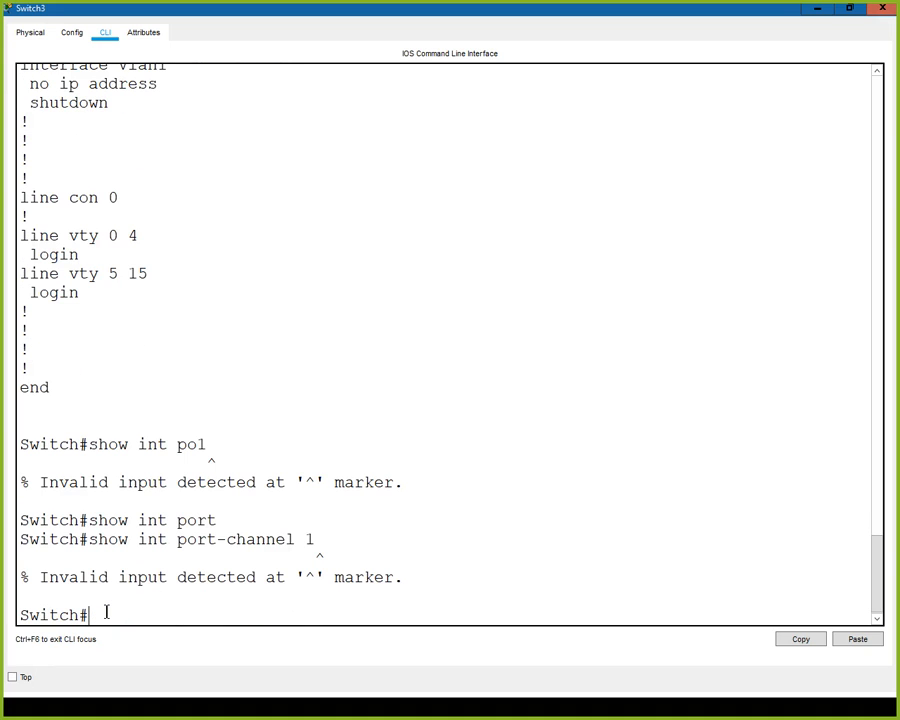
- Query the port-channel interface name and allowed numbers, and try to show interface Port-channel 1 with a capital P
key(Up)
key(BackSpace)
key(BackSpace)
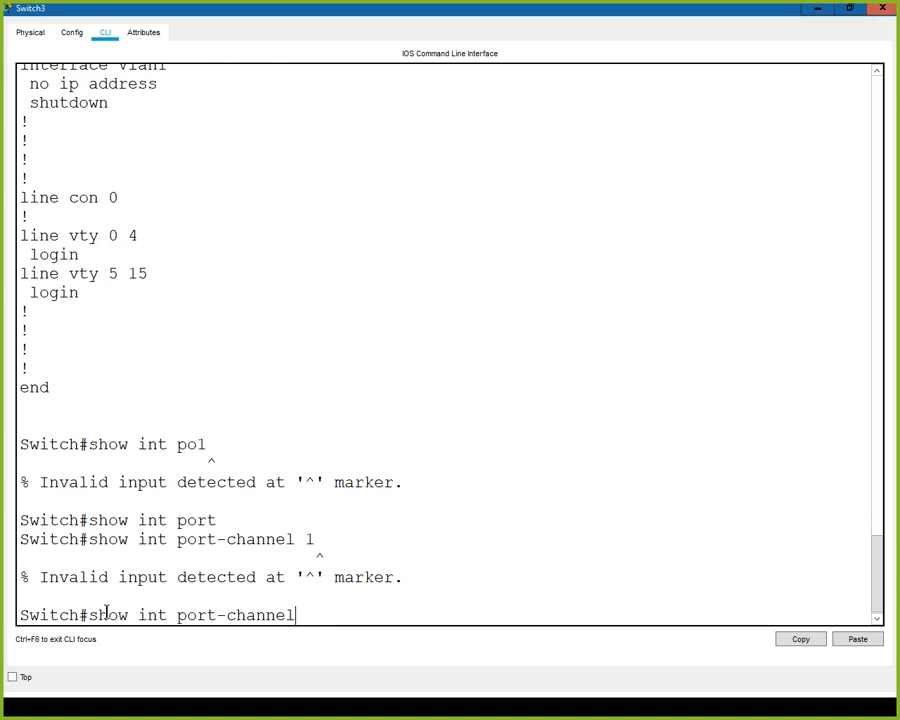
text(?)
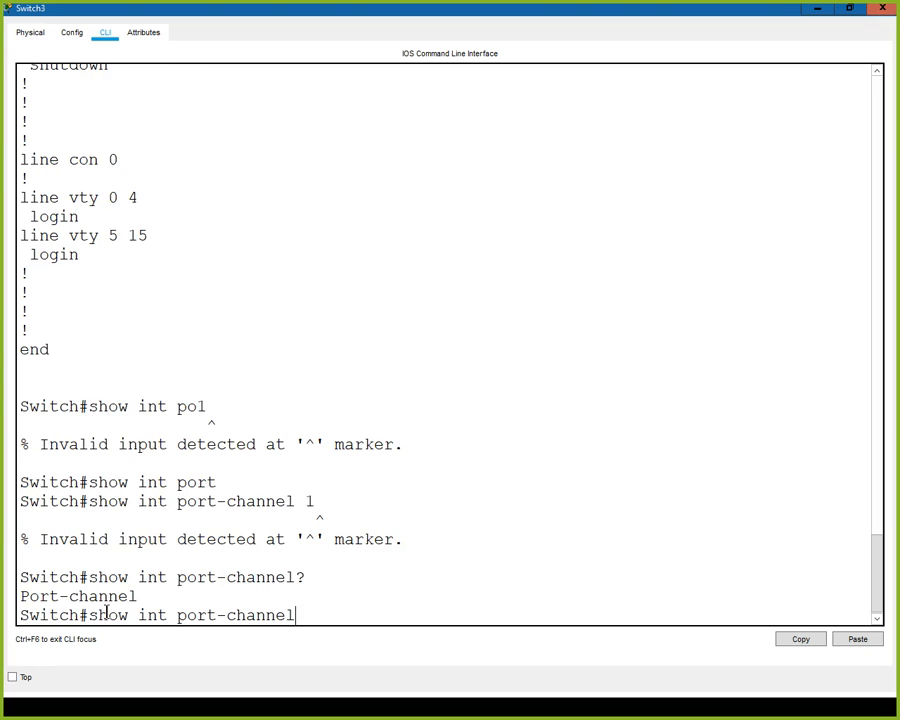
key(BackSpace)
key(BackSpace)
key(BackSpace)
key(BackSpace)
key(BackSpace)
key(BackSpace)
key(BackSpace)
key(BackSpace)
key(BackSpace)
key(BackSpace)
key(BackSpace)
key(BackSpace)
text(P)
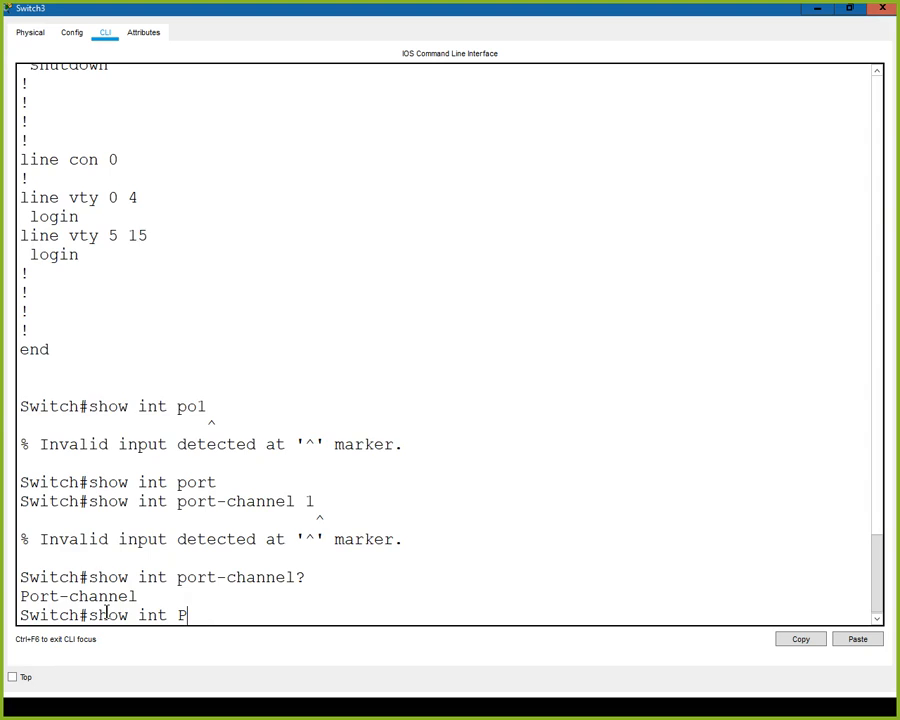
key(Tab)
text(?)
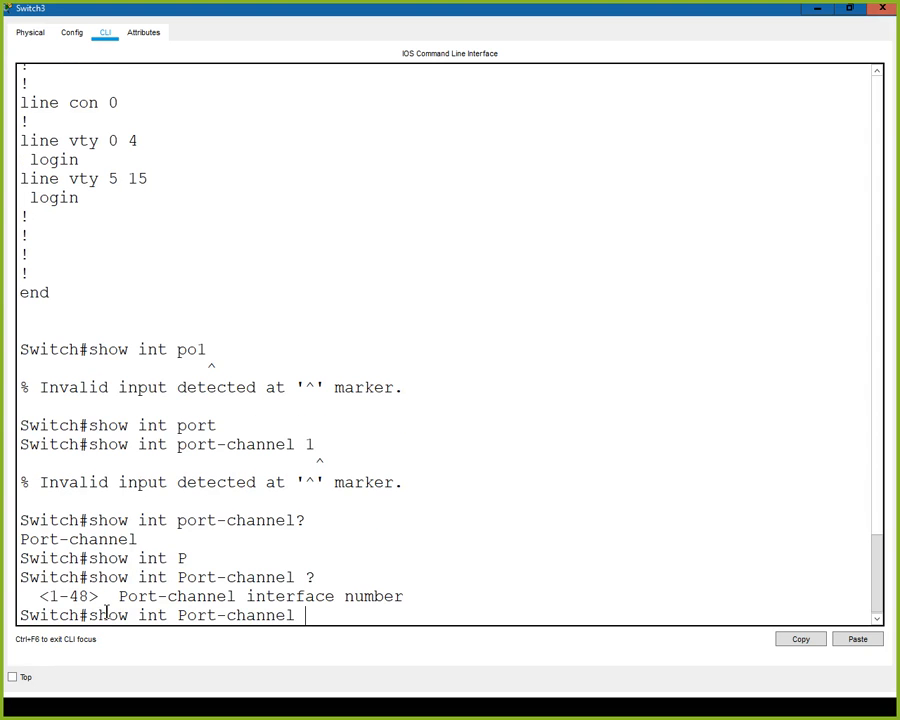
text(1)
key(Return)
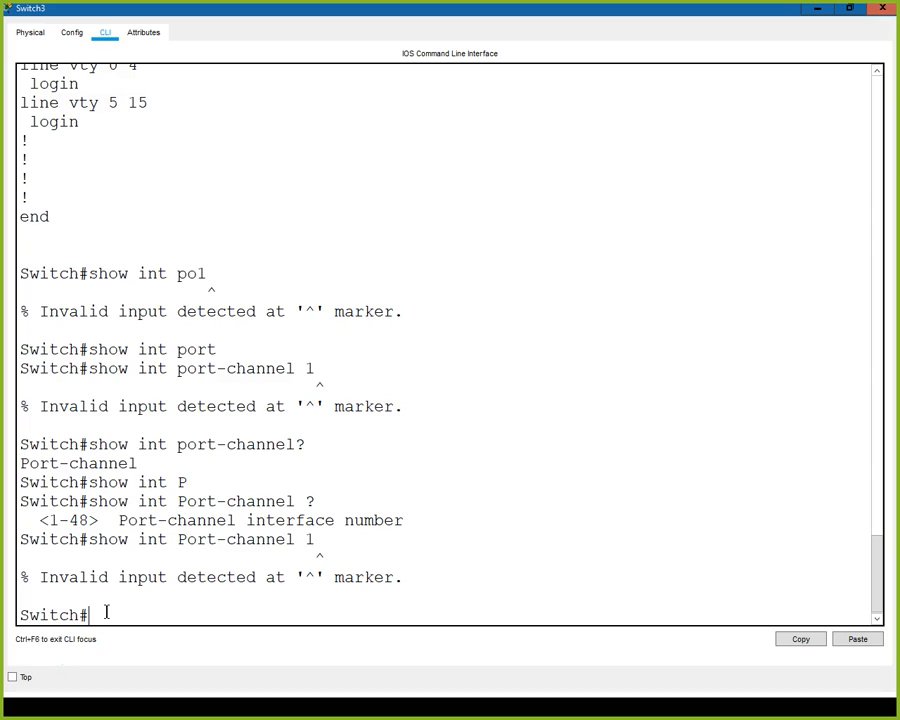
- Try to show the interface as Port-channel1 without a space, and once more as Port-channel 1
key(Up)
key(BackSpace)
key(BackSpace)
text(1)
key(Return)
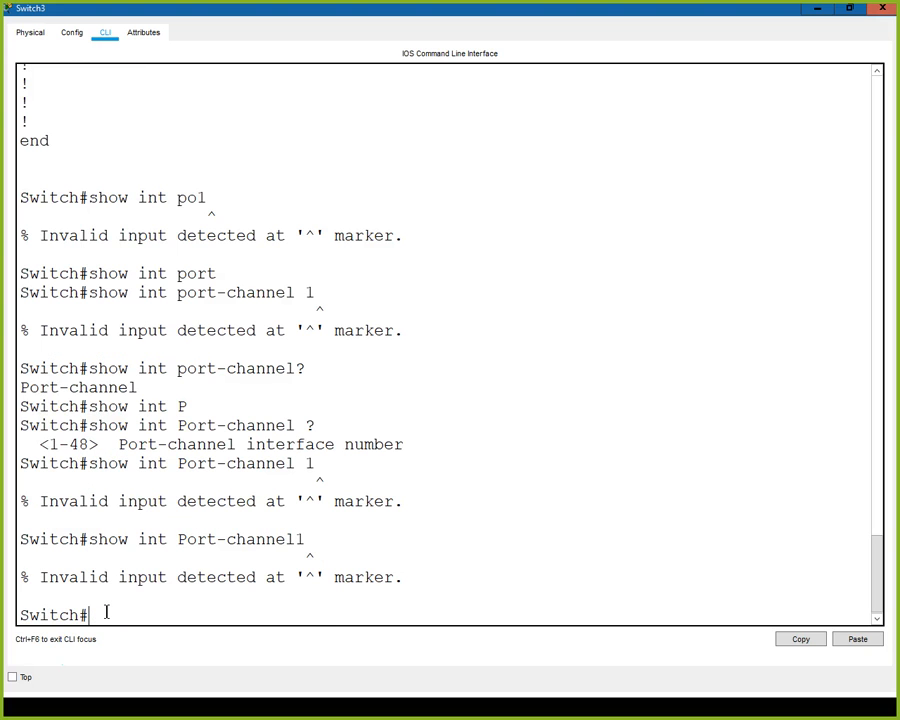
key(Up)
key(BackSpace)
text(1)
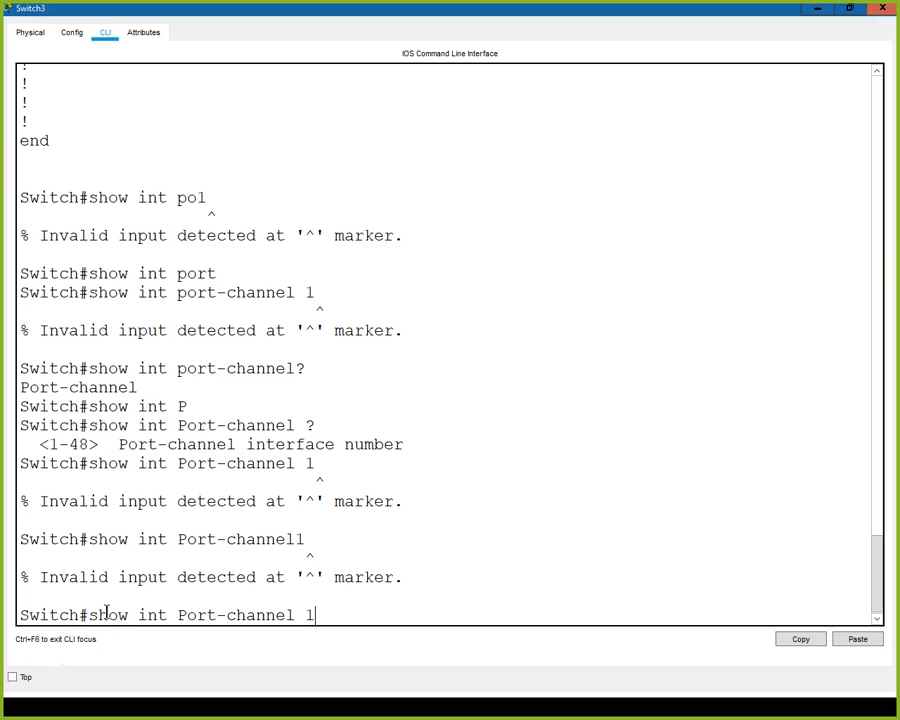
key(Return)
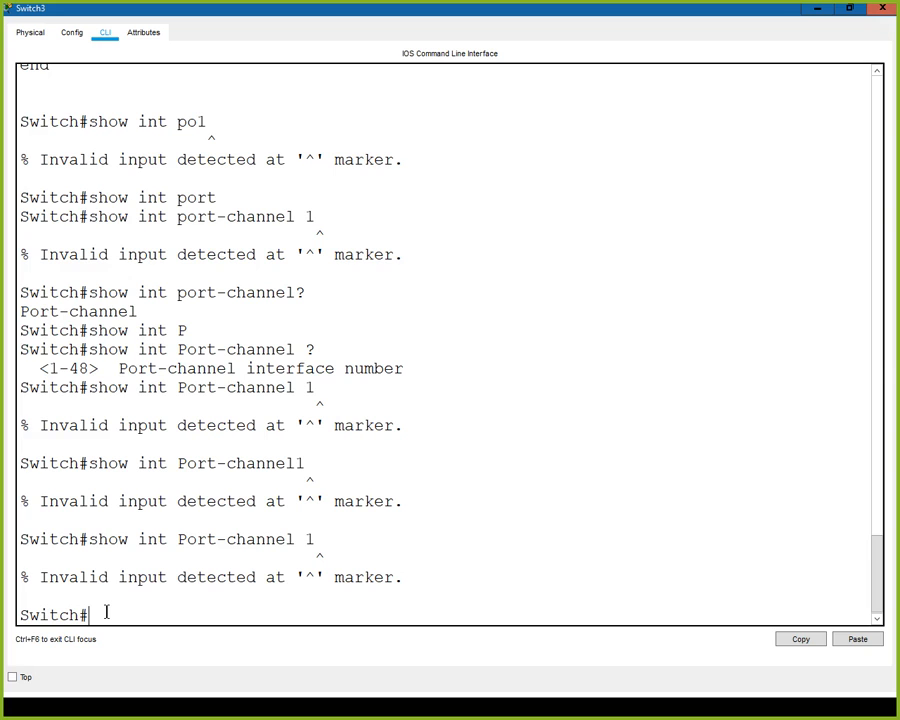
- Query the completions after show int Port-channel 1, try the command with a trailing slash, and close the Switch3 window
key(Up)
text(?)
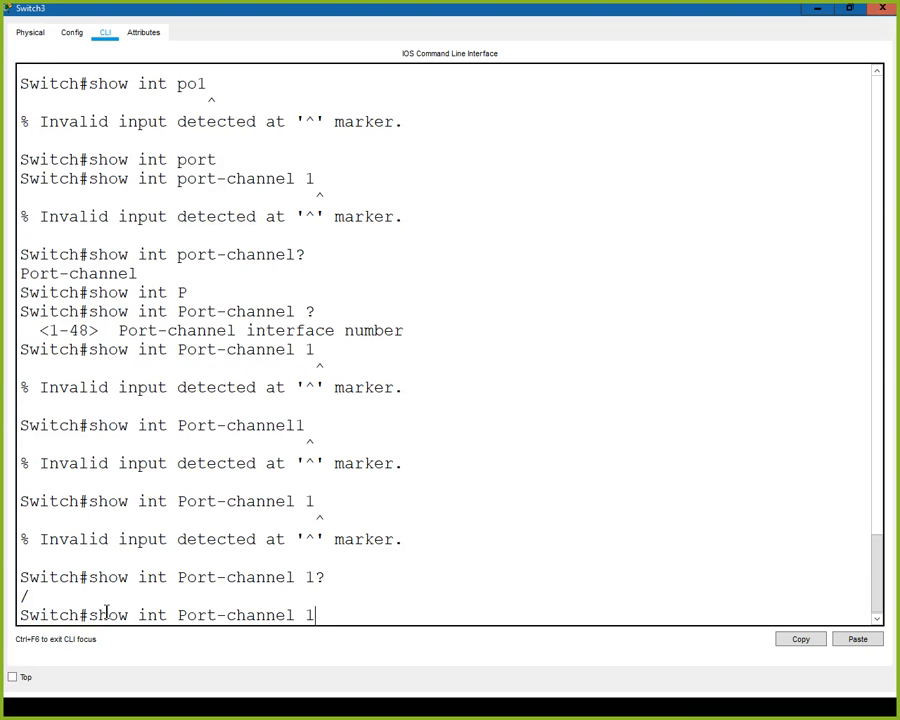
text(/)
key(Return)
key(Up)
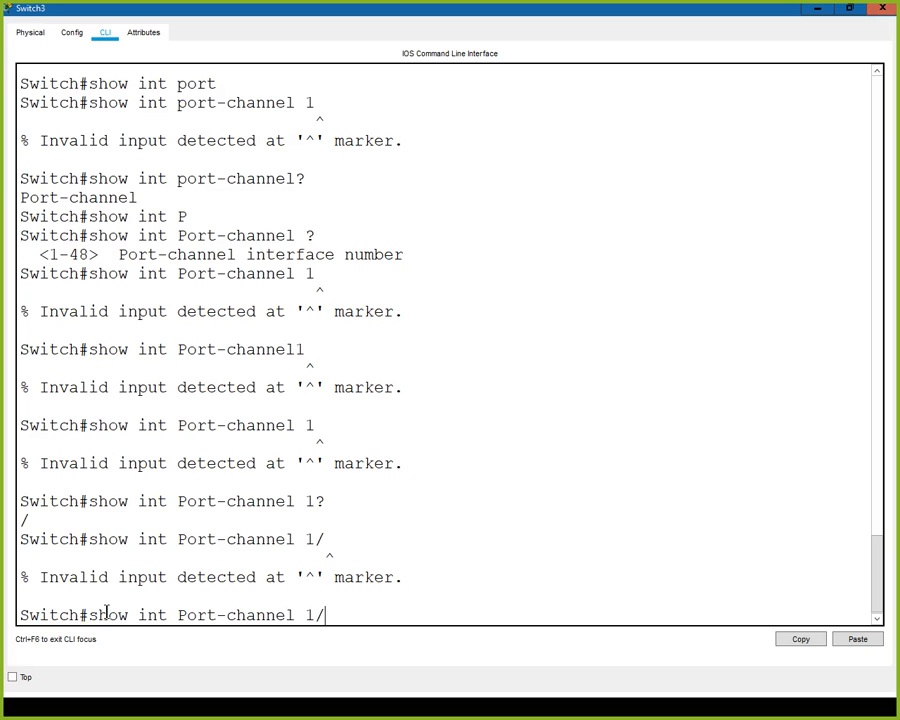
key(BackSpace)
text(?)
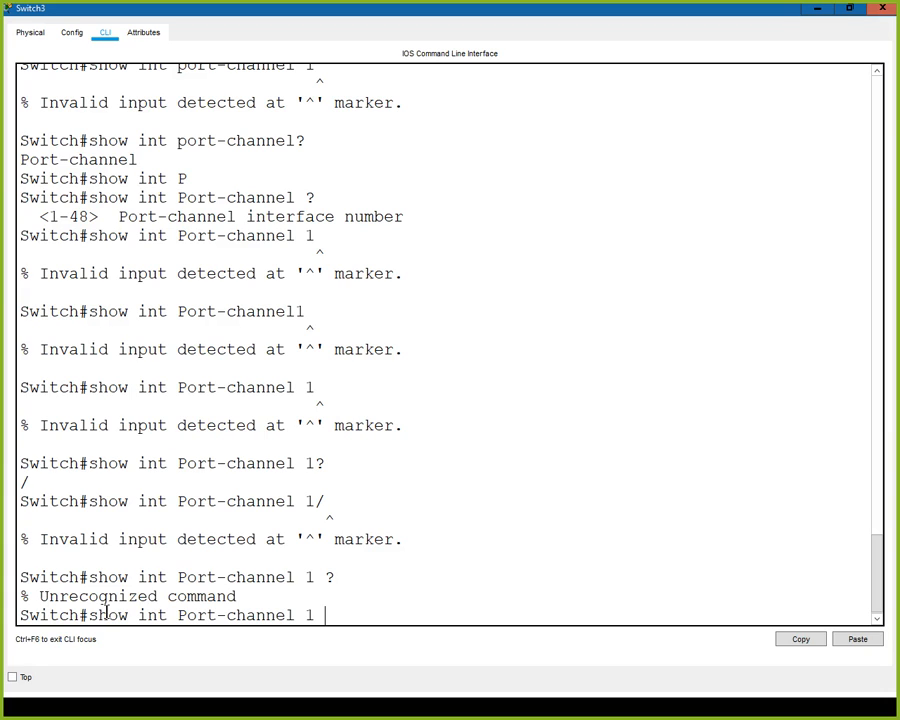
key(BackSpace)
key(BackSpace)
click(882, 12)
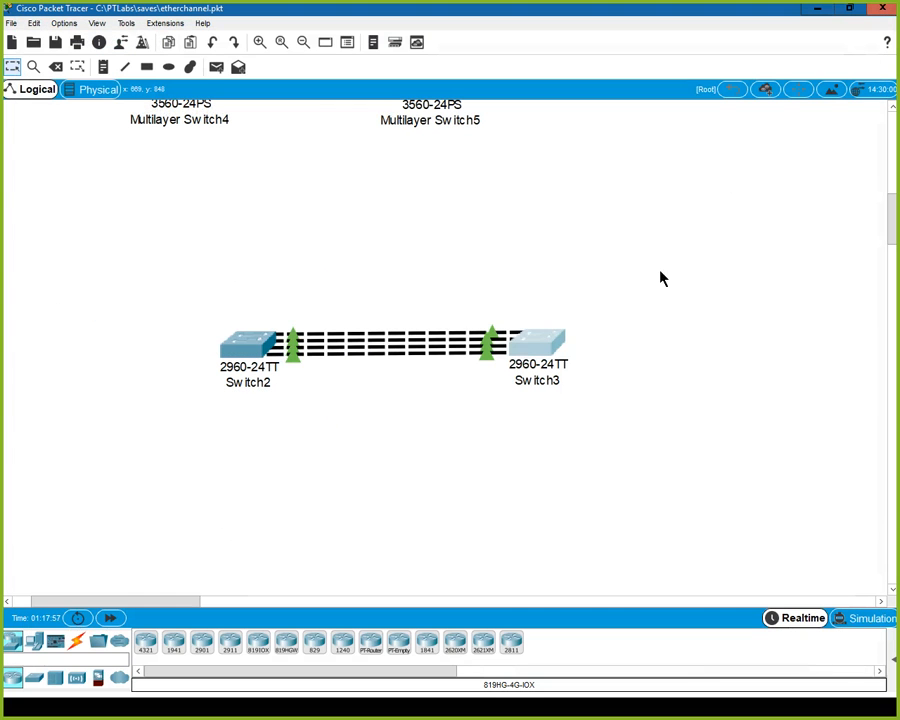
- Find Multilayer Switch2 in the topology and open its command line in a maximized window
scroll(660, 312, up, 3)
scroll(660, 312, up, 2)
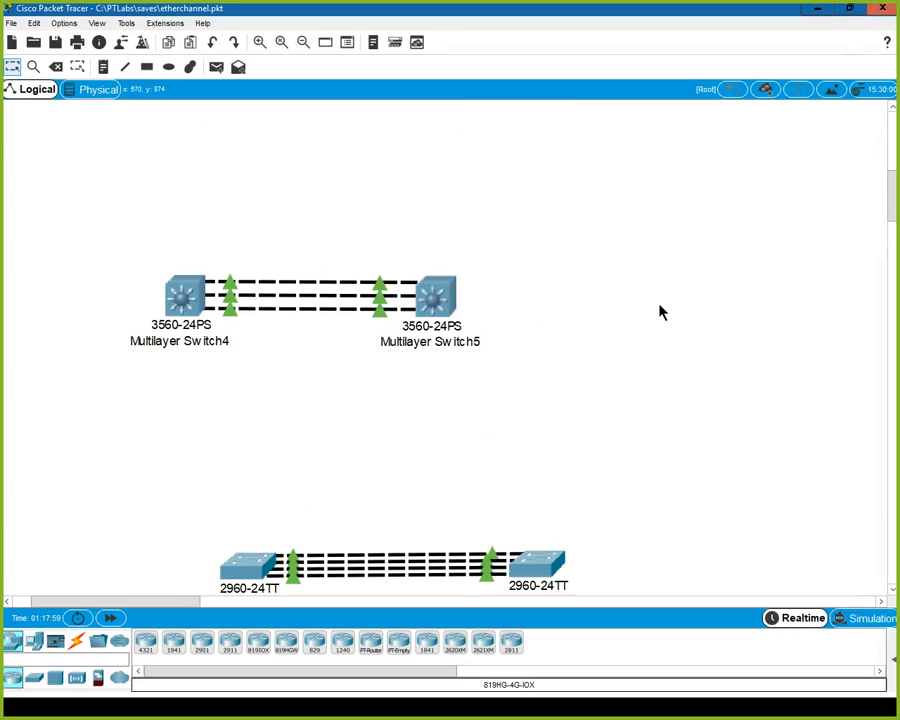
scroll(609, 352, up, 7)
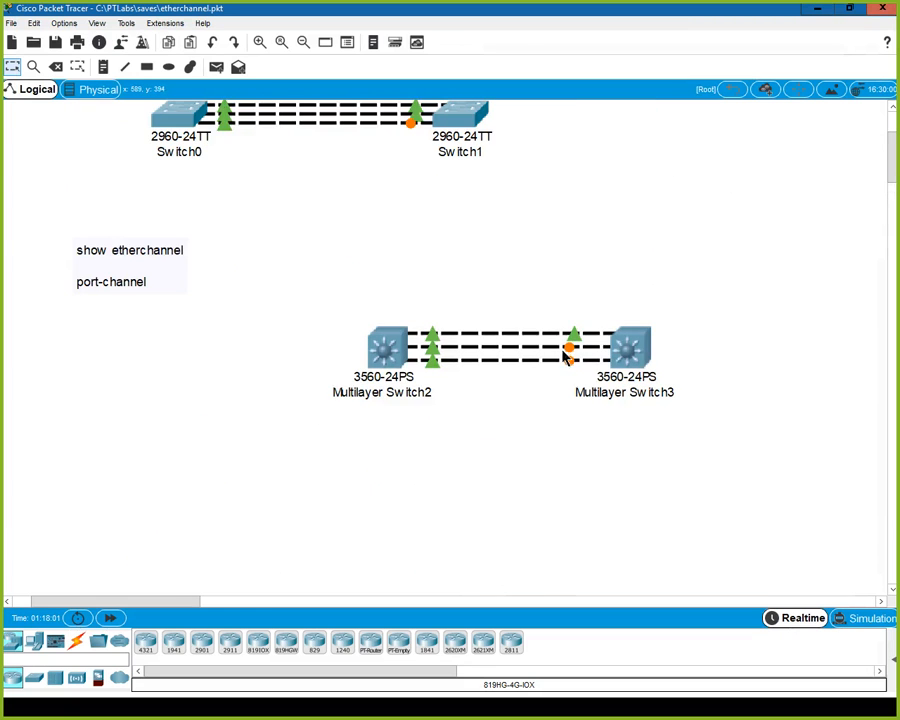
scroll(525, 325, up, 3)
scroll(526, 326, down, 4)
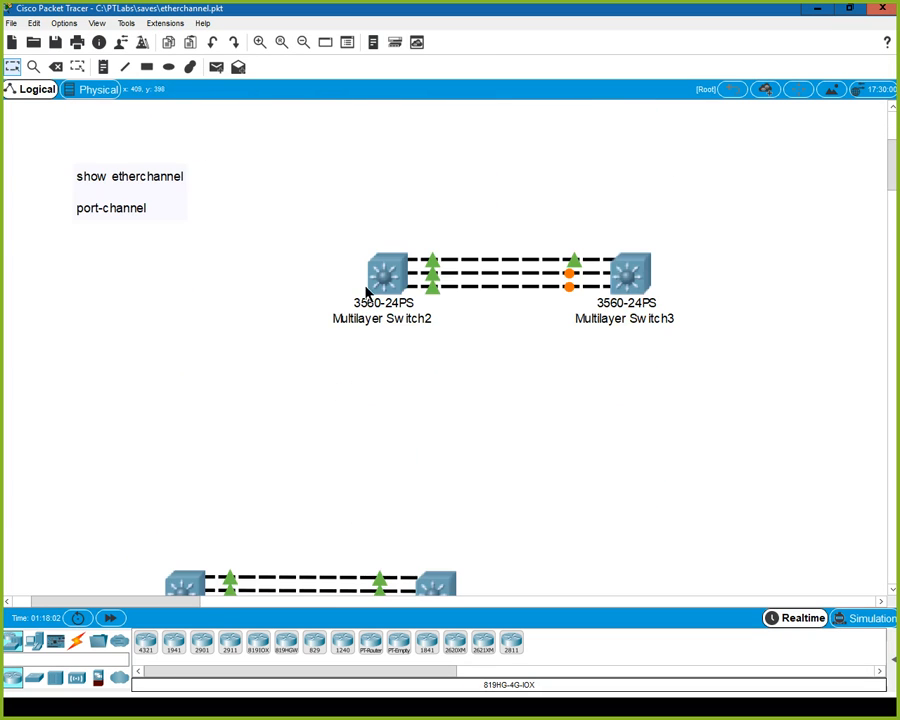
mouse_move(390, 288)
click(388, 282)
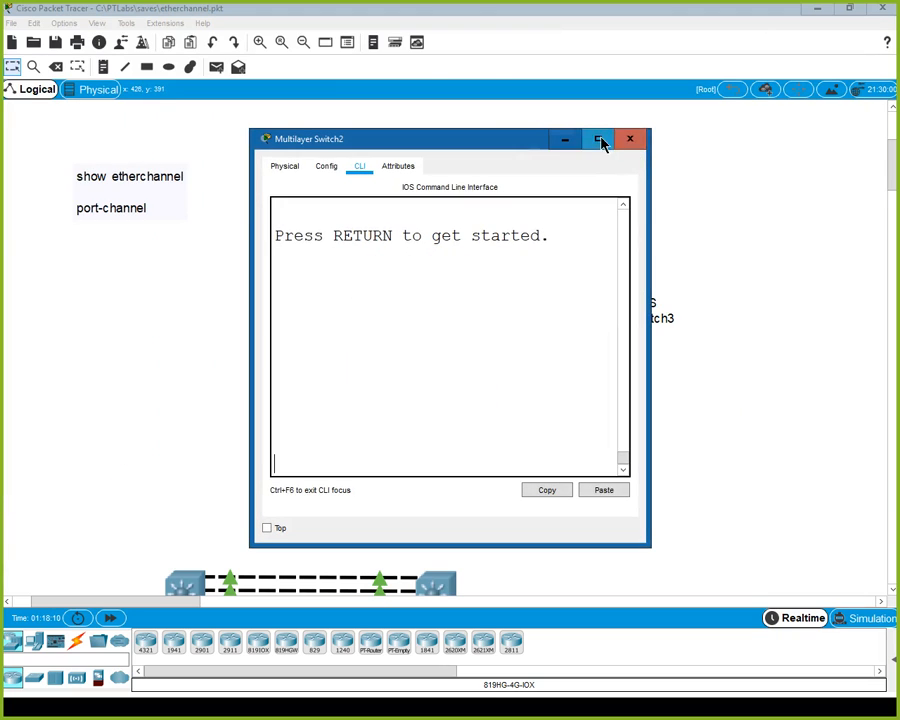
click(599, 140)
- Enter privileged mode on Multilayer Switch2, show the brief IP interface summary, and close its window
key(Return)
text(en)
key(Return)
text(show ip int brief)
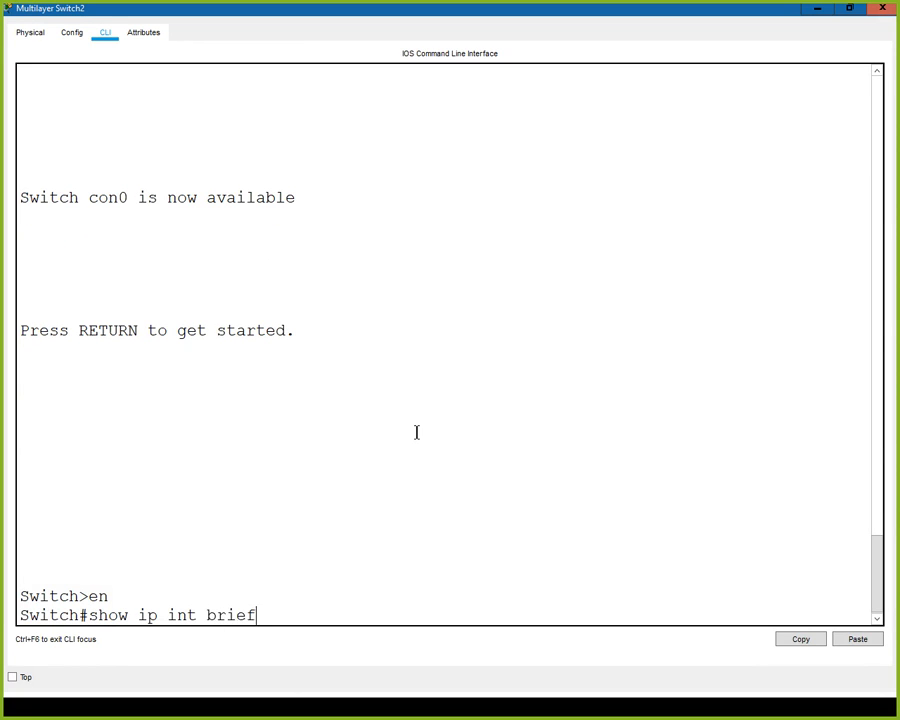
key(Return)
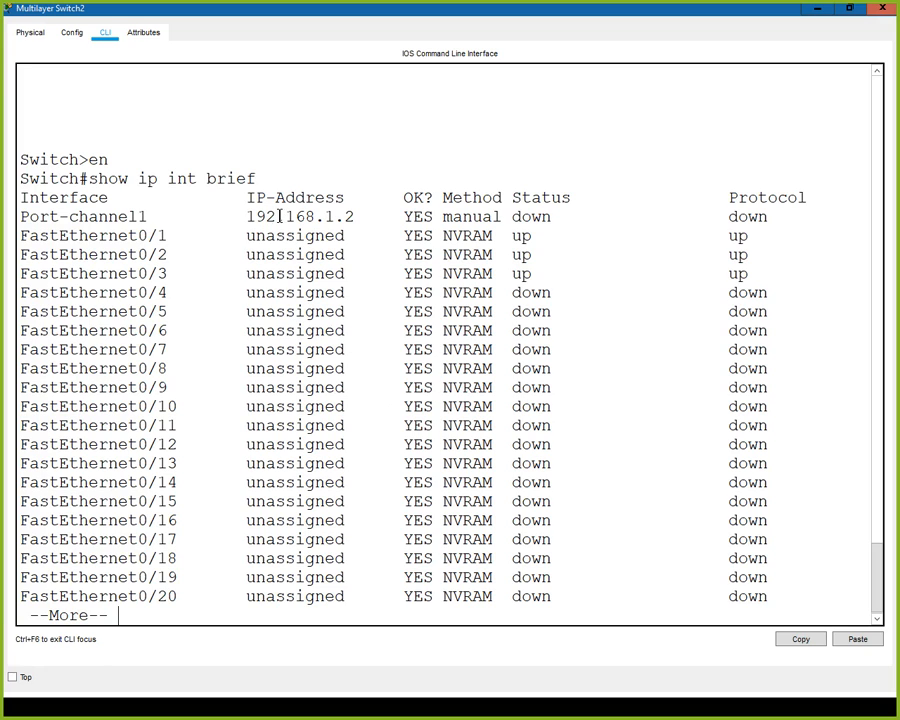
click(880, 9)
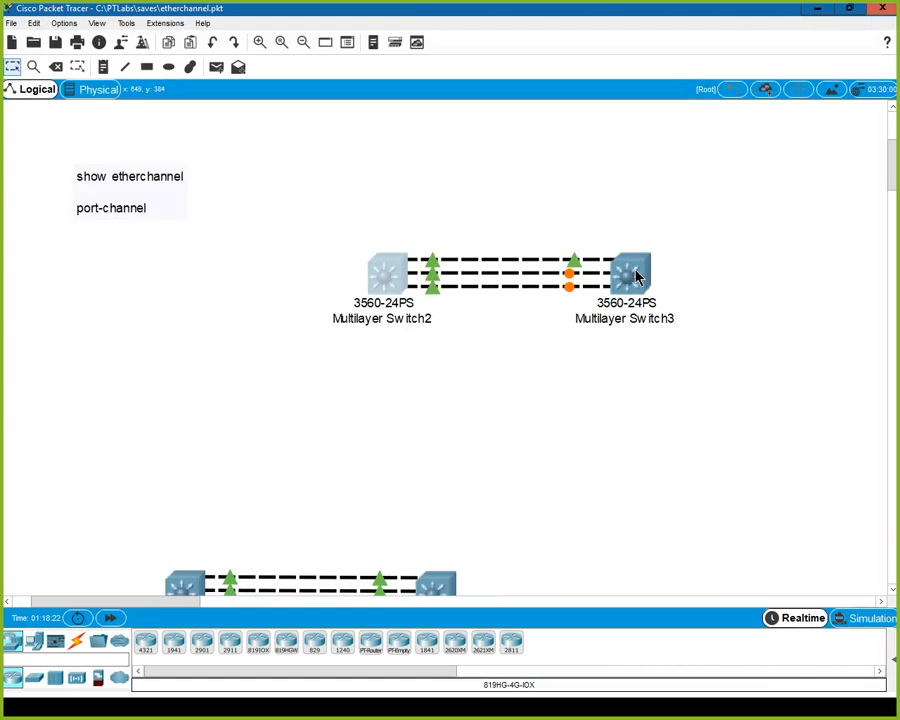
- Open the Multilayer Switch3 command line in a maximized window and enter global configuration mode
click(632, 283)
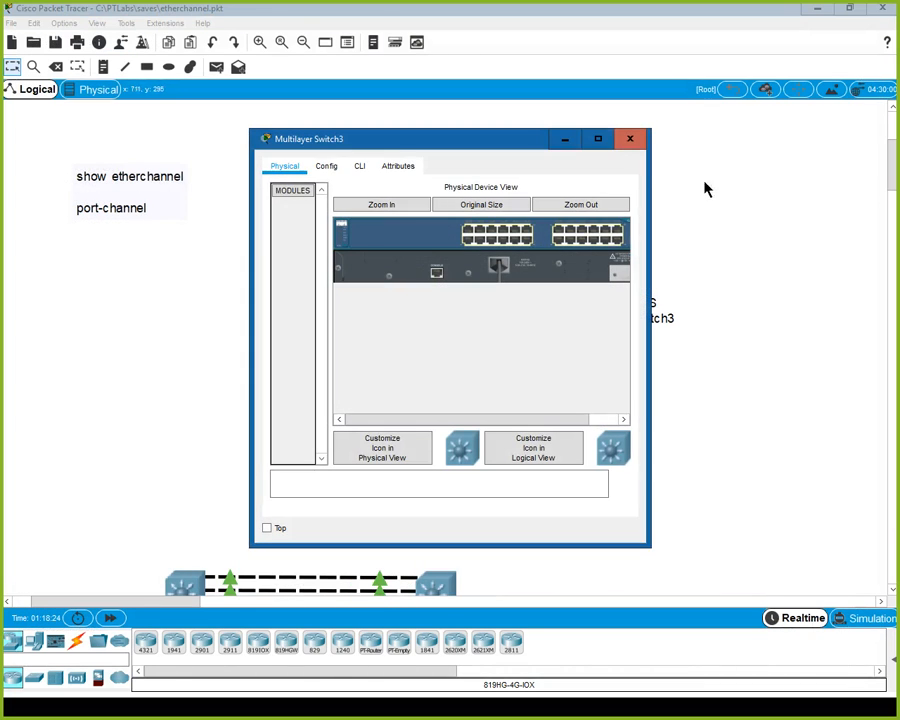
click(597, 139)
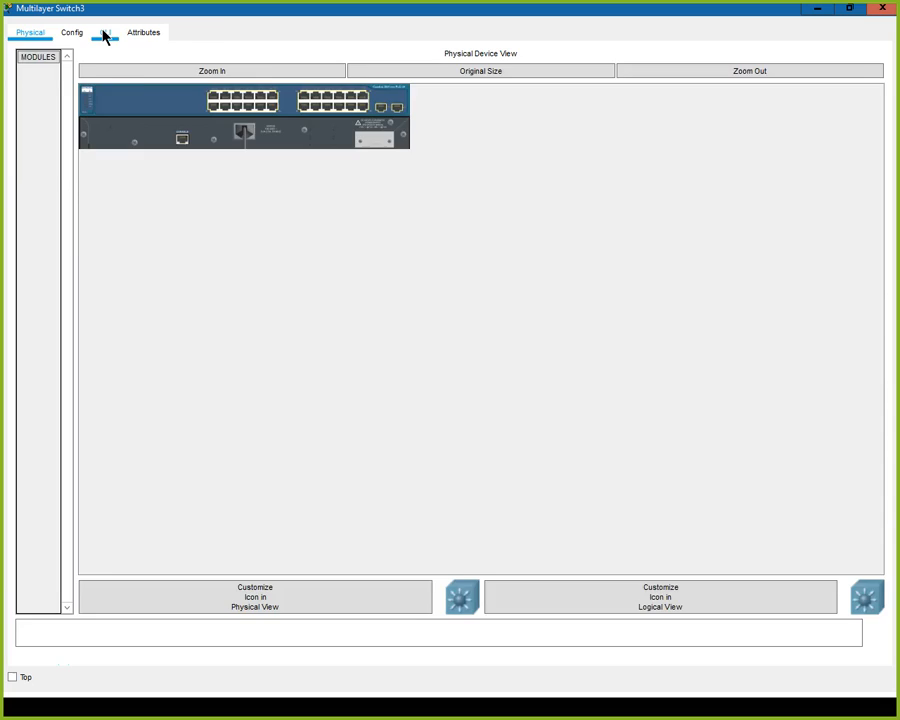
click(104, 34)
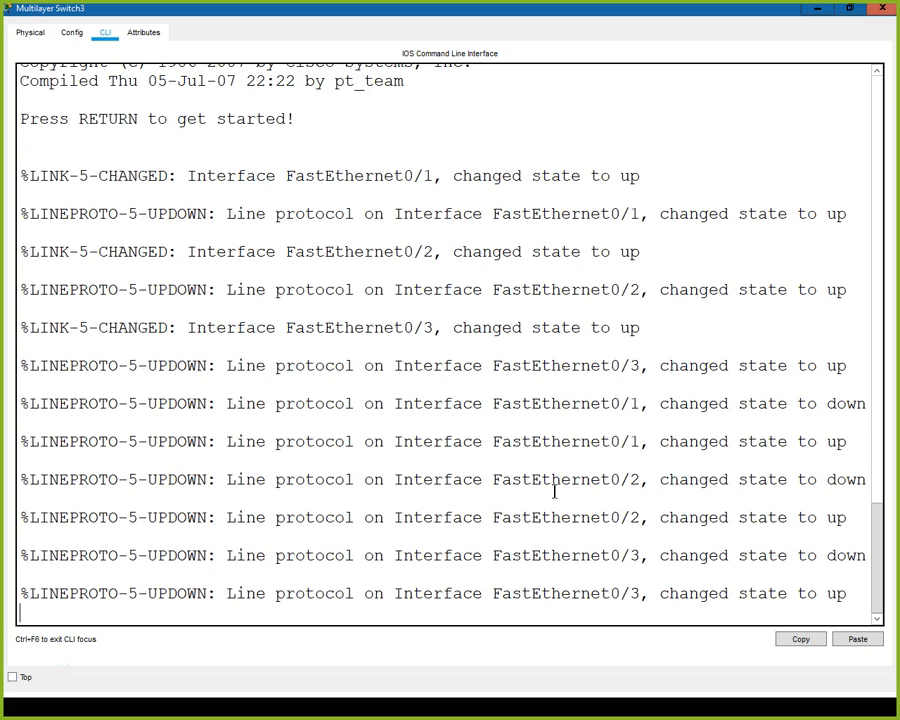
key(Return)
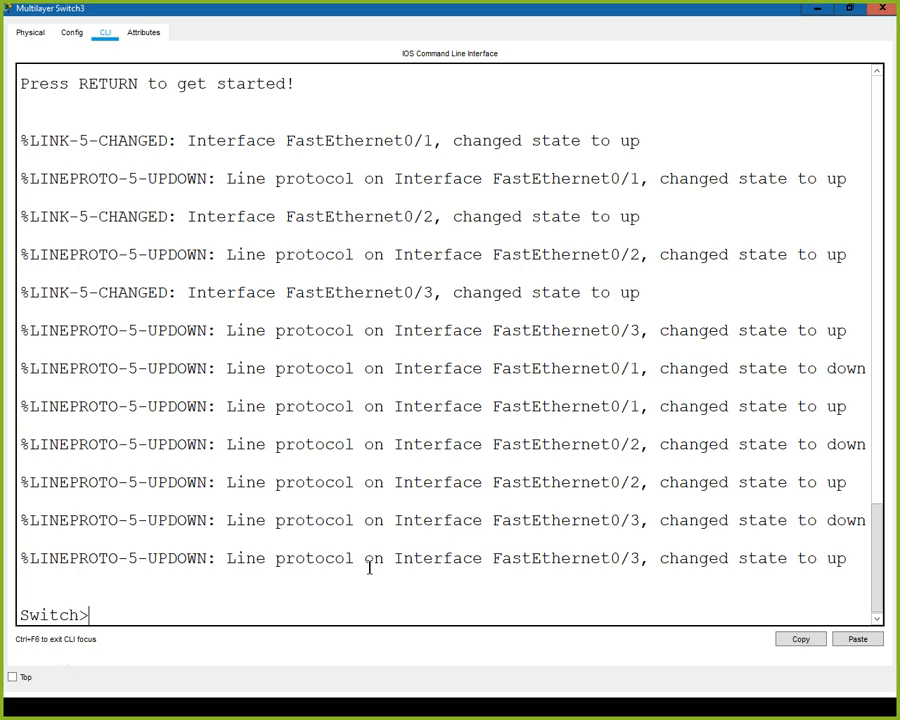
text(en)
key(Return)
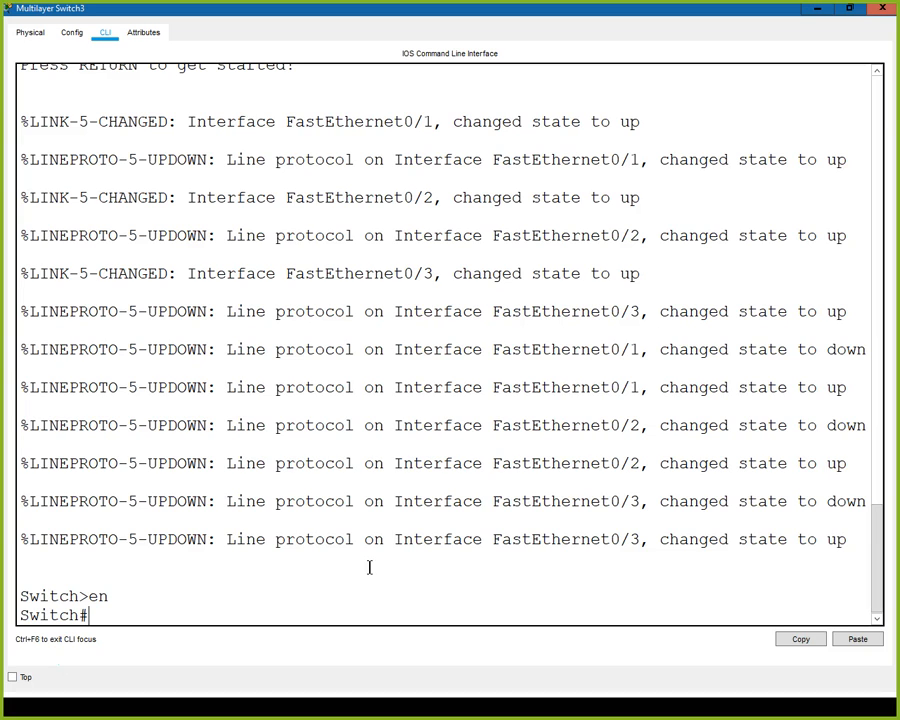
text(xondi)
key(BackSpace)
key(BackSpace)
key(BackSpace)
key(BackSpace)
key(BackSpace)
text(config t)
key(Return)
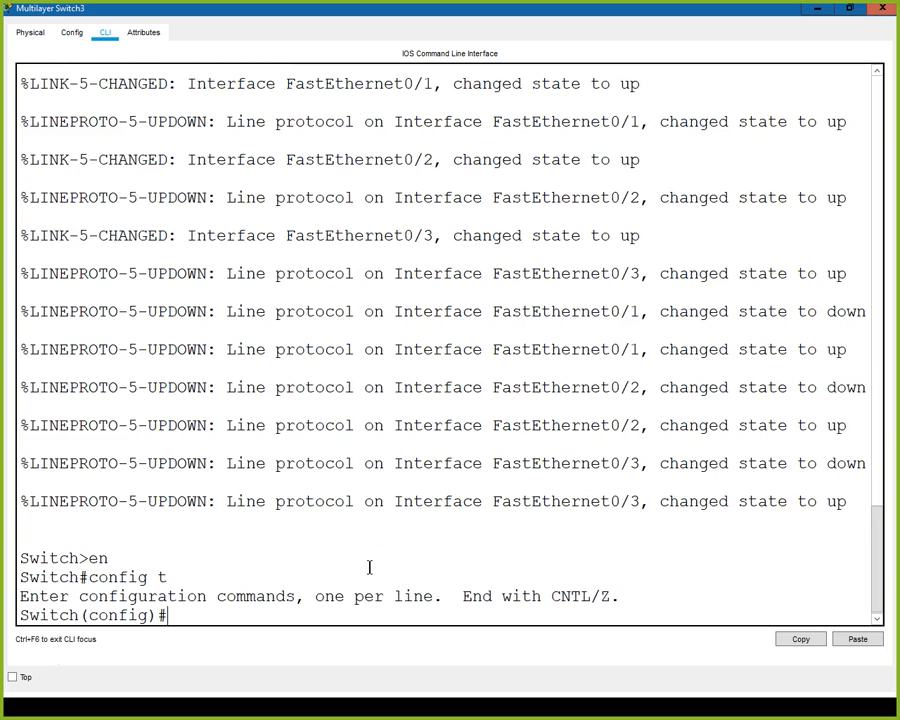
- Try completing the ip routing command and query the available ip subcommands in global configuration mode
text(ip rou)
key(Tab)
key(BackSpace)
key(BackSpace)
text(u)
key(BackSpace)
text(outin)
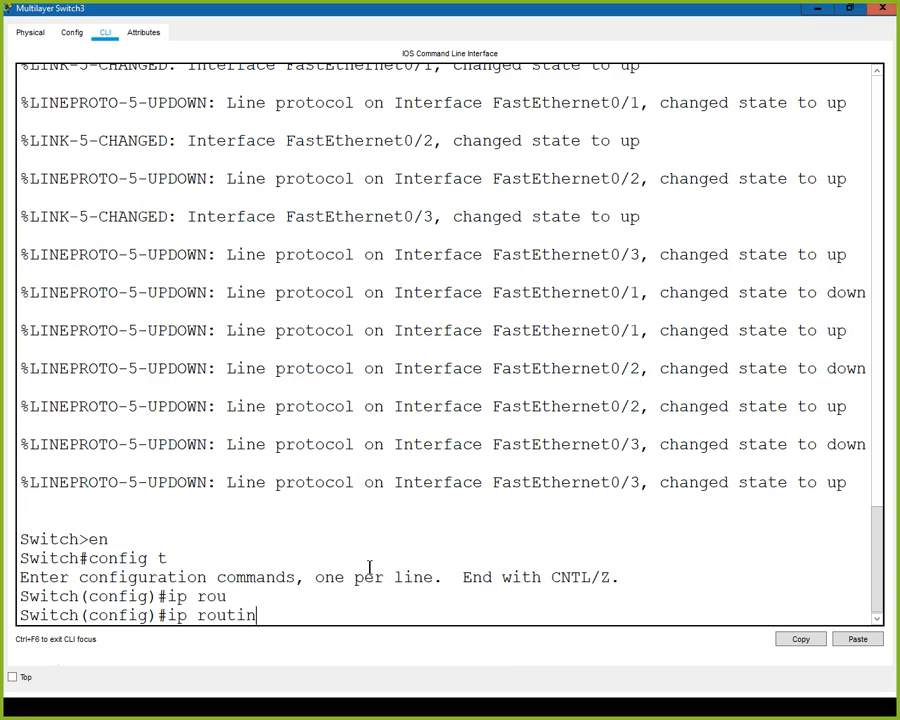
key(Tab)
key(BackSpace)
key(BackSpace)
key(BackSpace)
key(BackSpace)
key(BackSpace)
key(BackSpace)
key(BackSpace)
key(BackSpace)
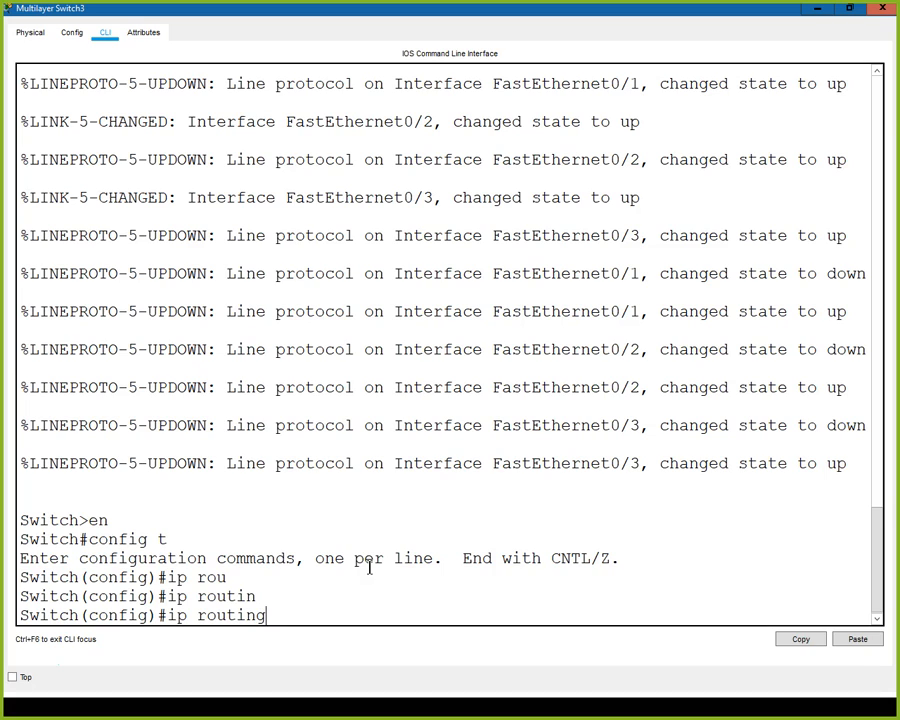
text(?)
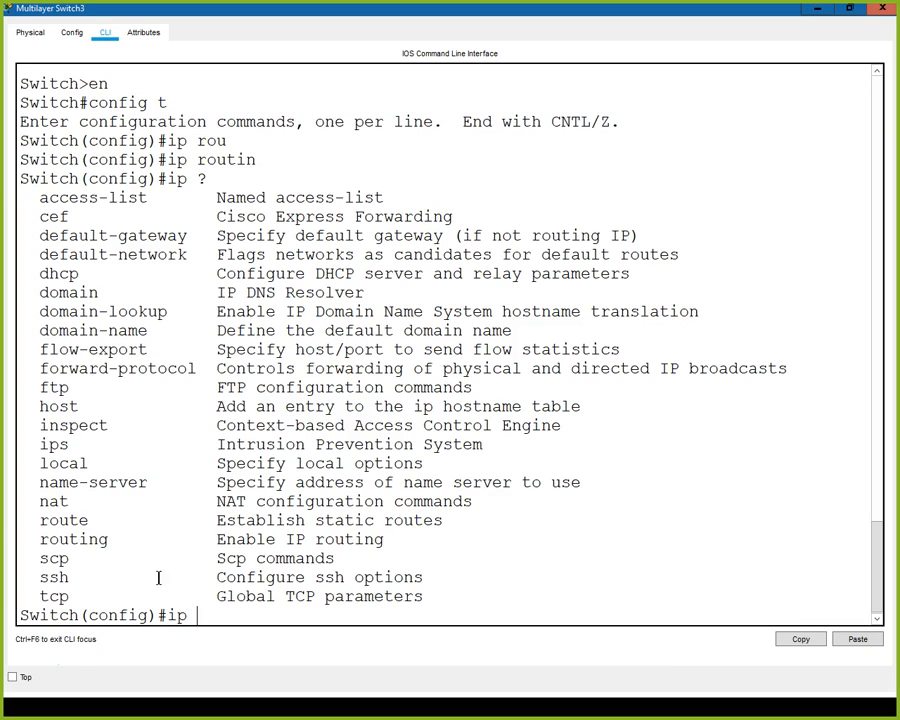
- Enable IP routing on Multilayer Switch3
text(route)
key(BackSpace)
text(i)
key(Tab)
key(Return)
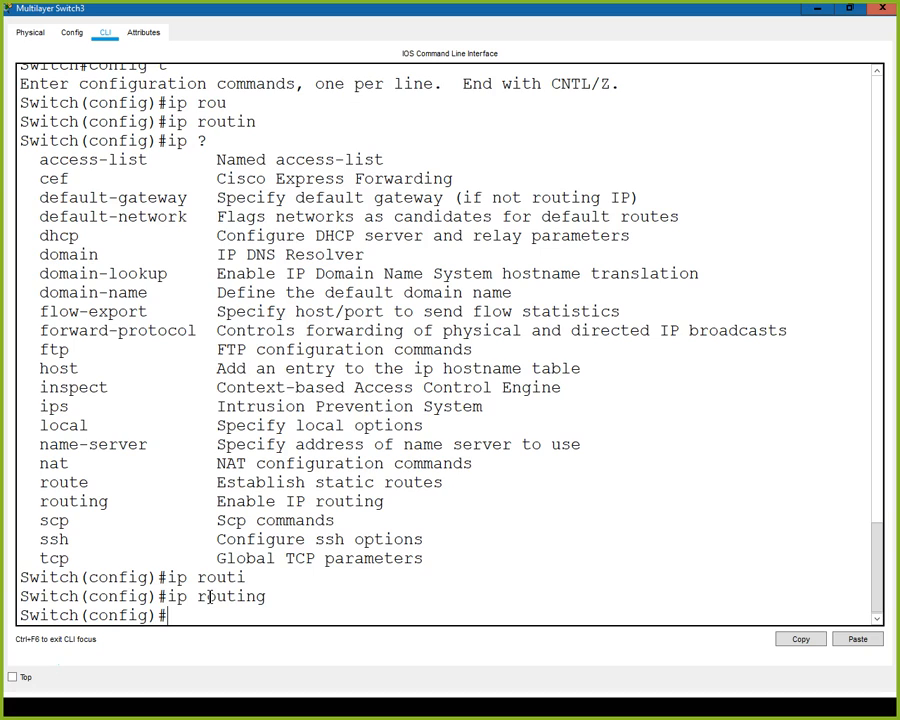
- Assign IP address 192.168.1.3 with mask 255.255.255.0 to interface po1 on Multilayer Switch3
text(int po1)
key(Return)
text(ip a)
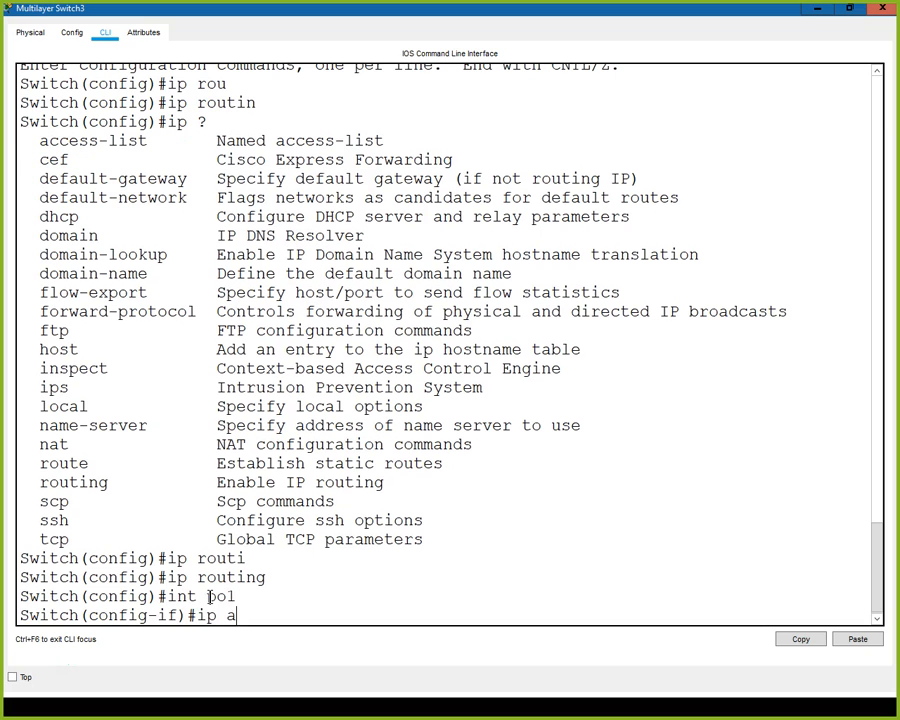
text(ddress 19)
key(BackSpace)
text(192.168)
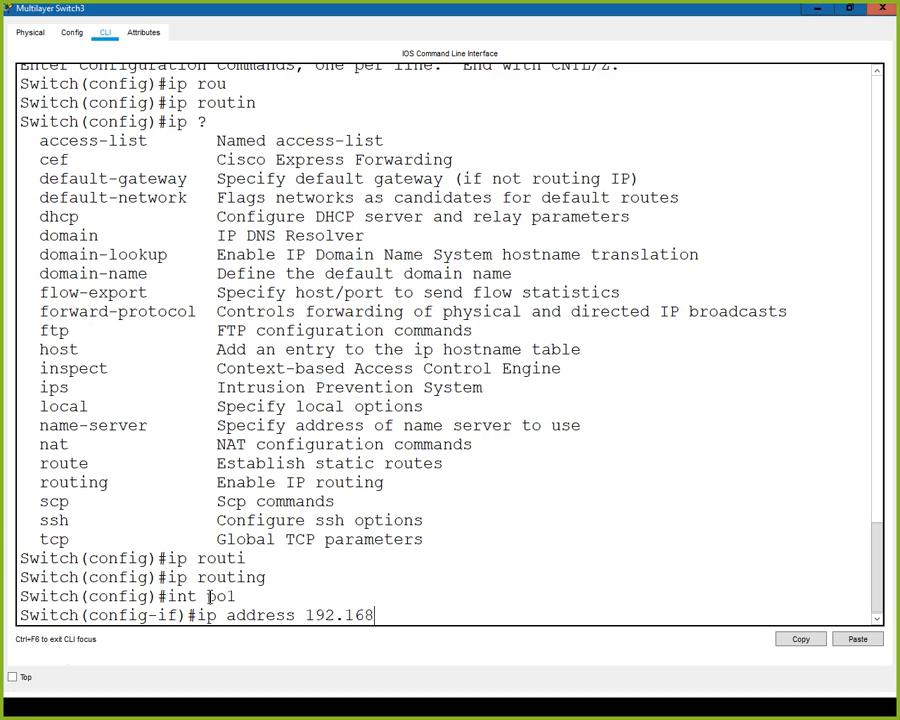
text(.1.3 255.255.255.0)
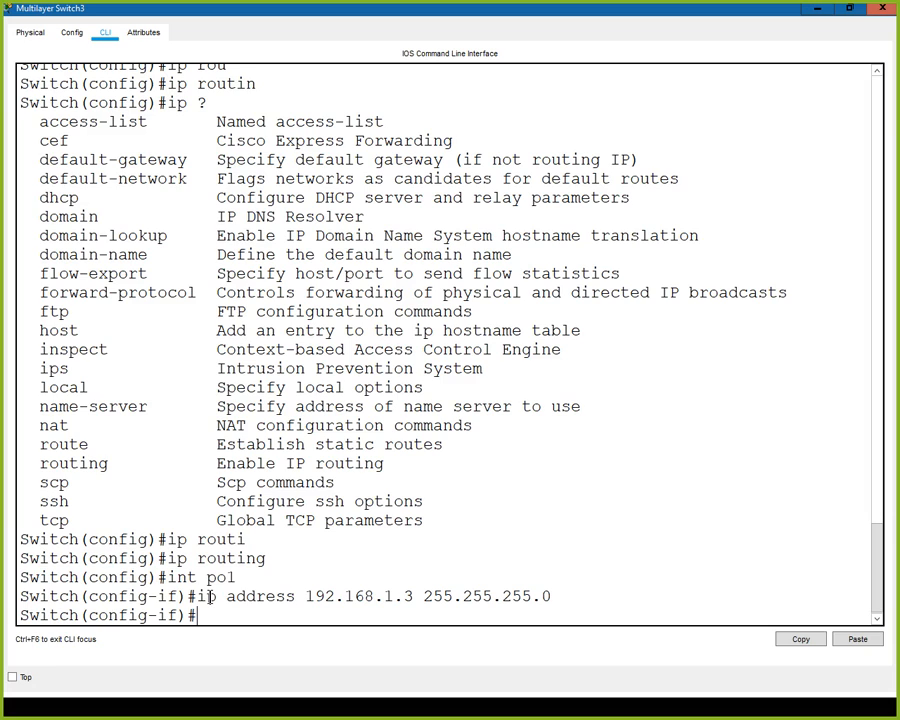
- Show the full brief IP interface summary from within interface configuration mode on Multilayer Switch3
text(do show ip int b)
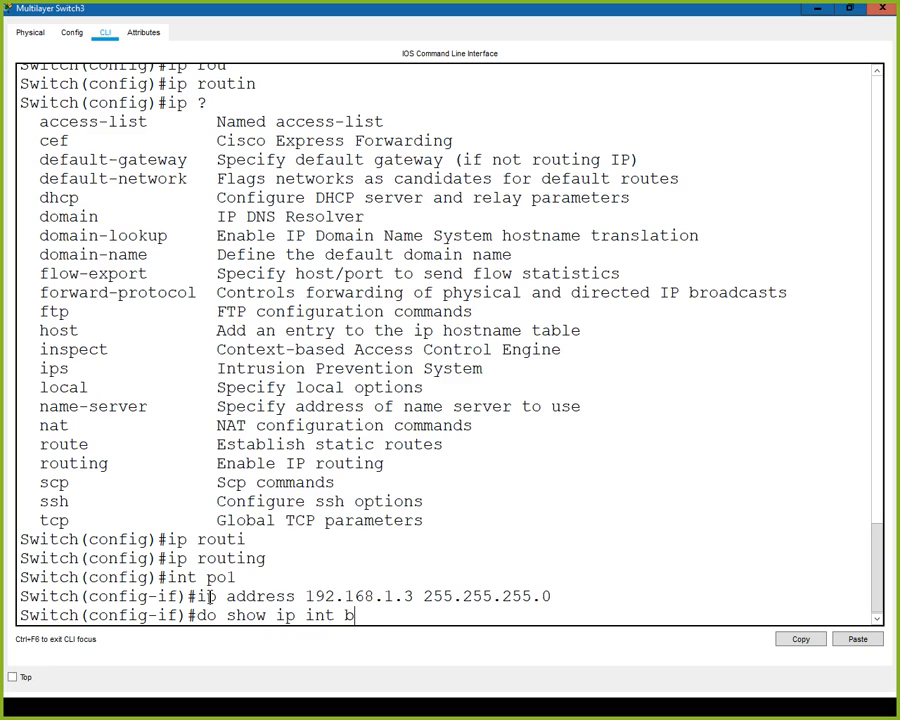
text(rief)
key(Return)
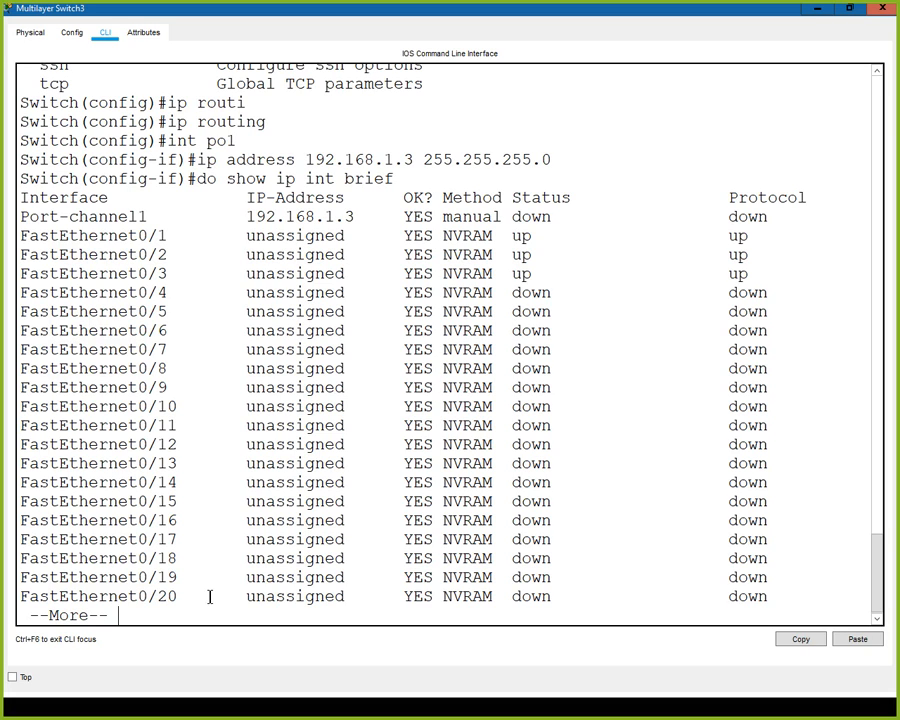
key(space)
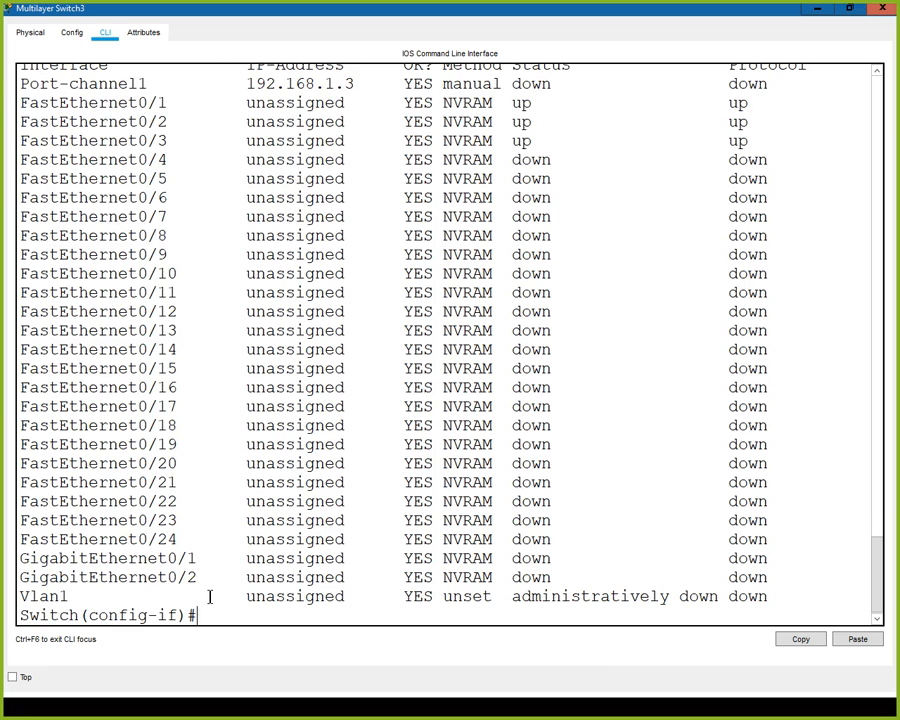
- Leave configuration mode and page through the whole running configuration of Multilayer Switch3
text(end)
key(Return)
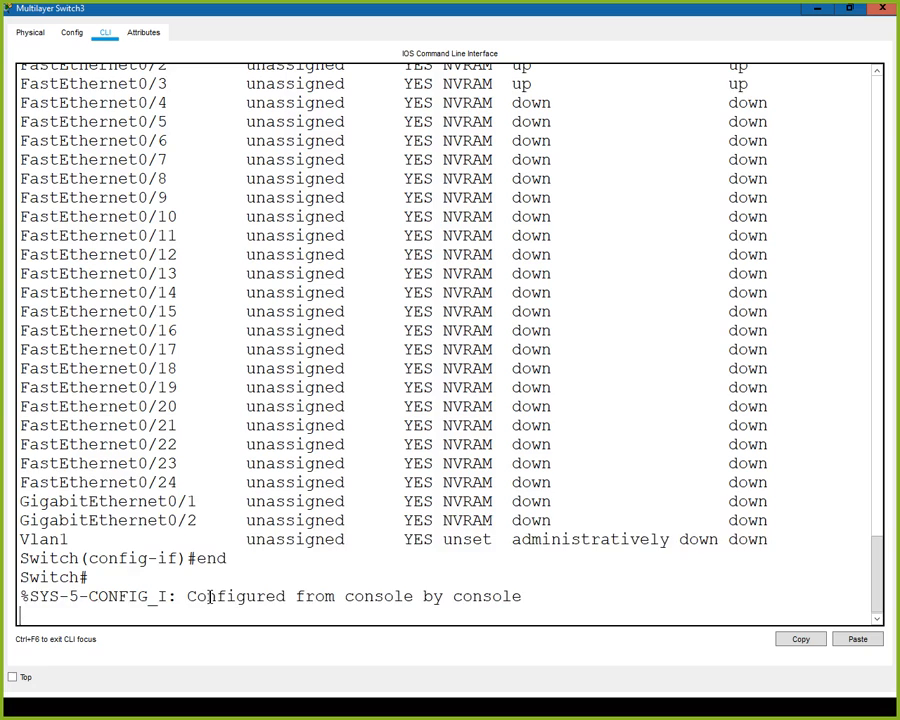
key(Return)
text(show run)
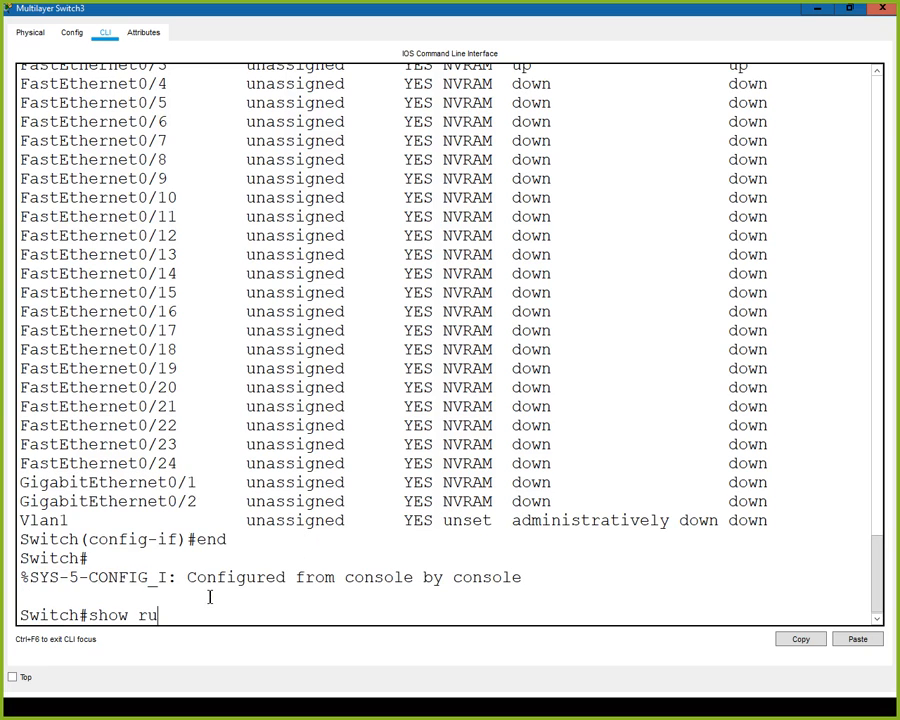
key(Return)
key(space)
key(space)
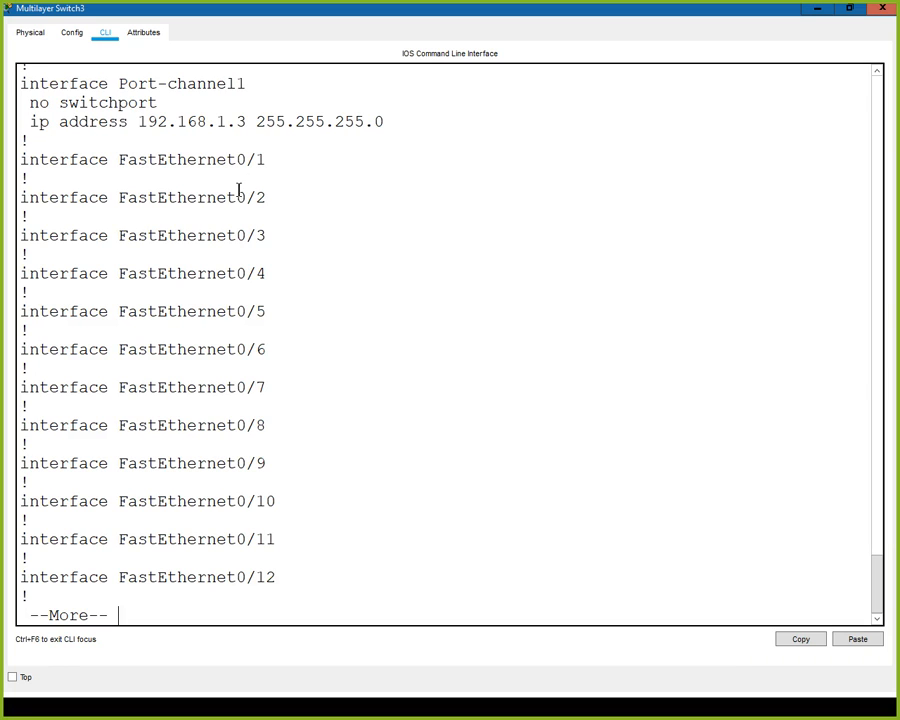
key(space)
key(space)
key(space)
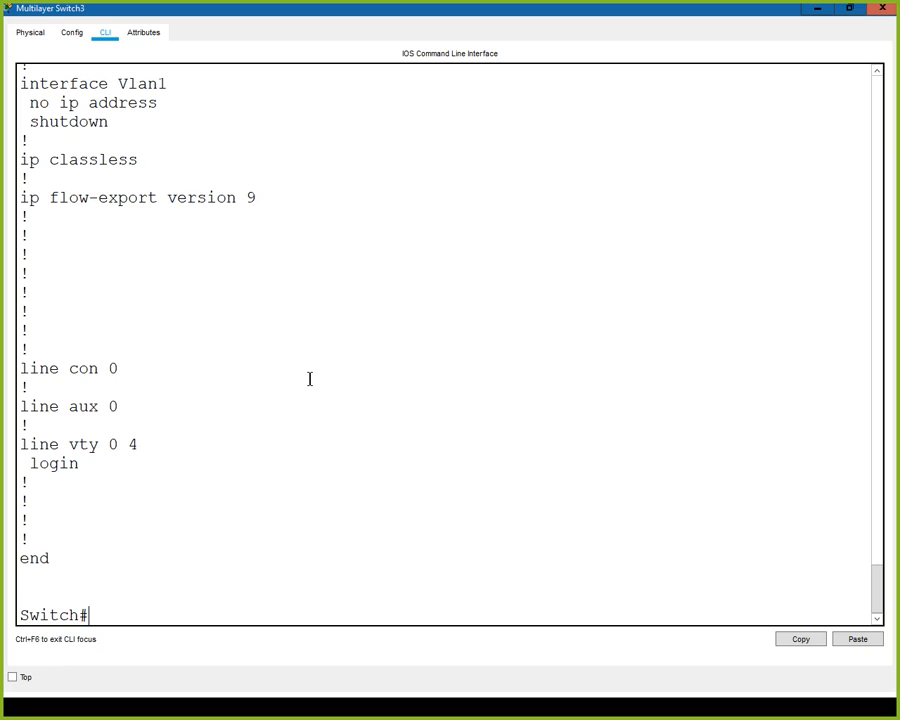
- Enter global configuration mode on Multilayer Switch3 and select the interface range fa0/1 -3
text(conig t)
key(Return)
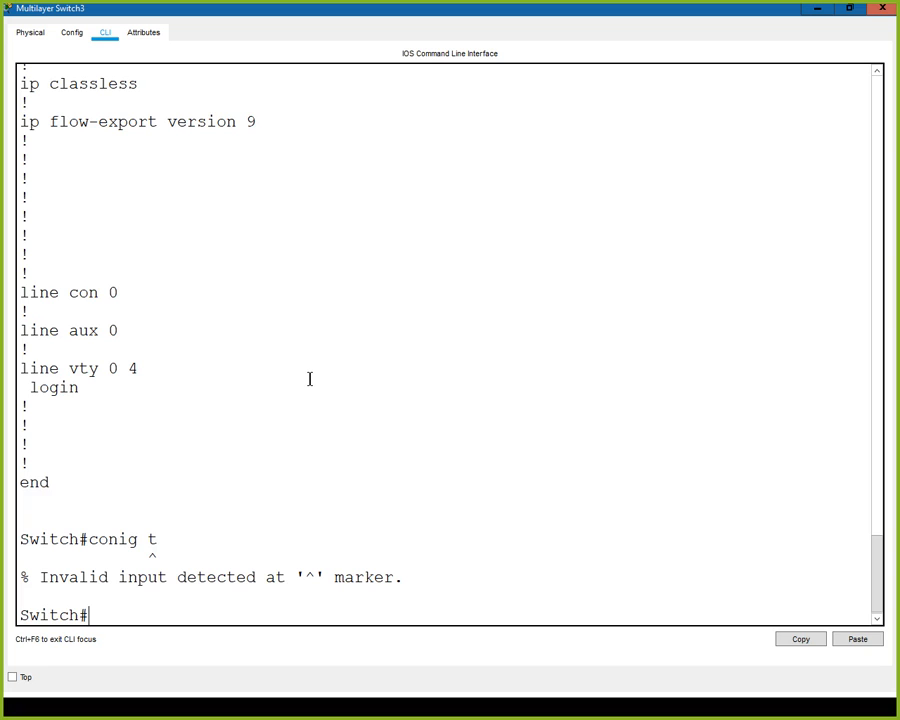
text(config t)
key(Return)
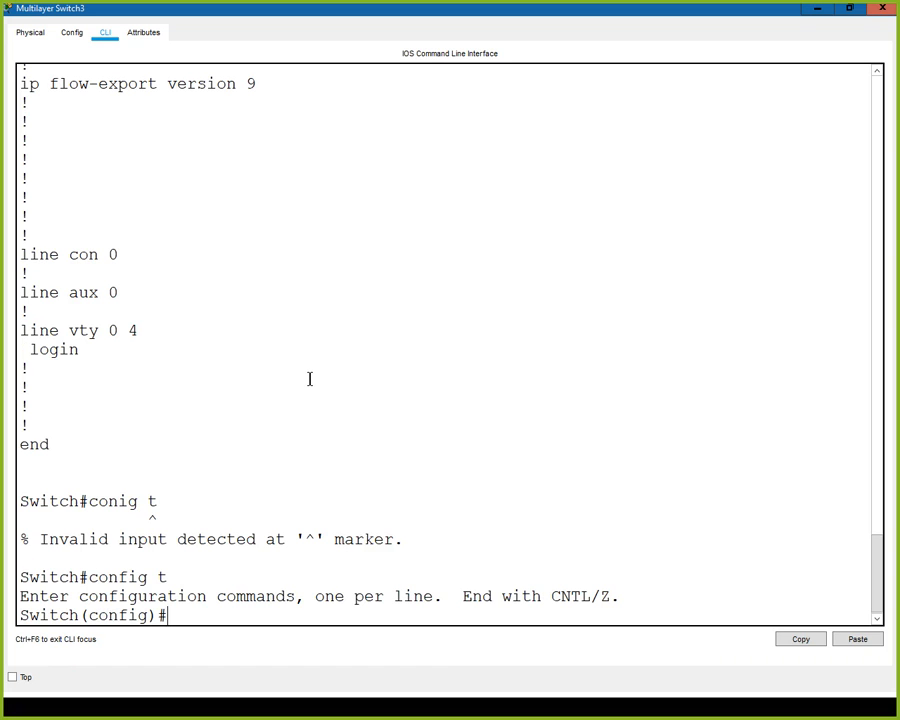
text(int ra fa0/1 -3)
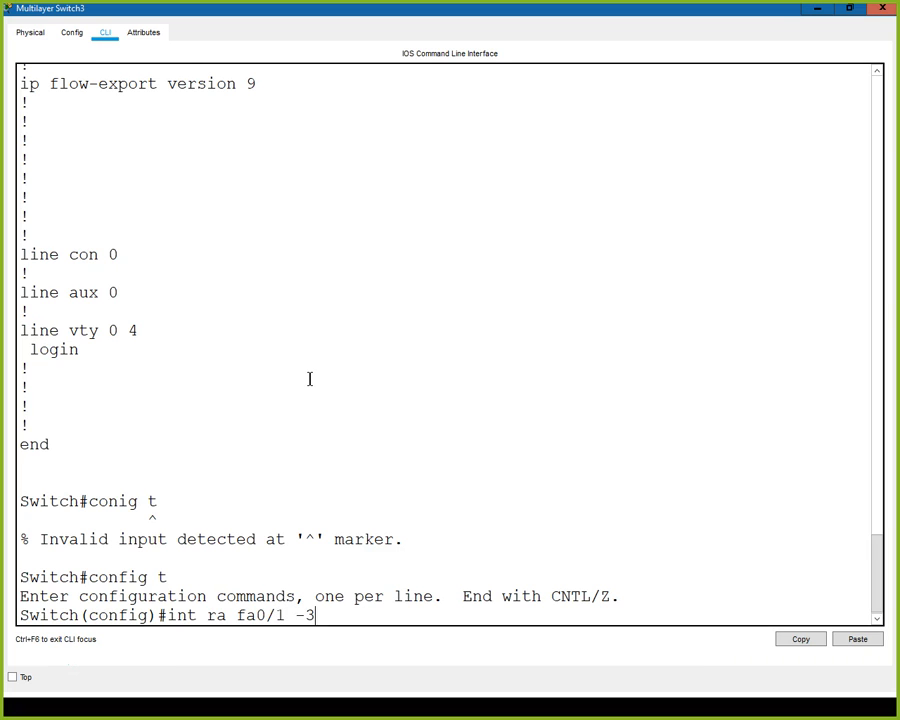
key(Return)
- Look up the available channel commands for the range and try channel-group 1 without a mode
text(change)
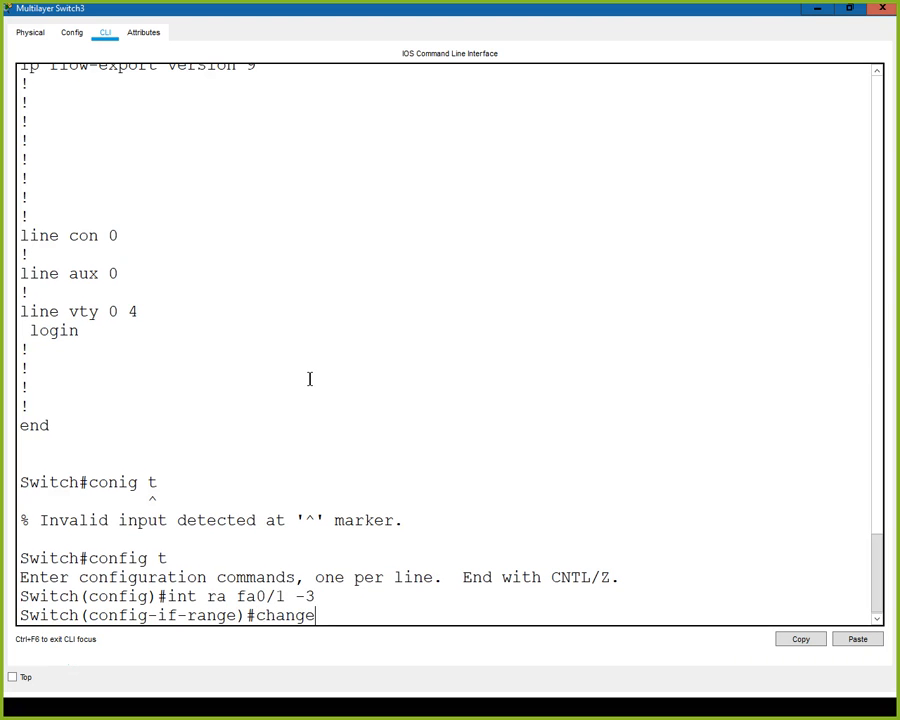
key(BackSpace)
key(BackSpace)
text(e)
key(BackSpace)
text(n?)
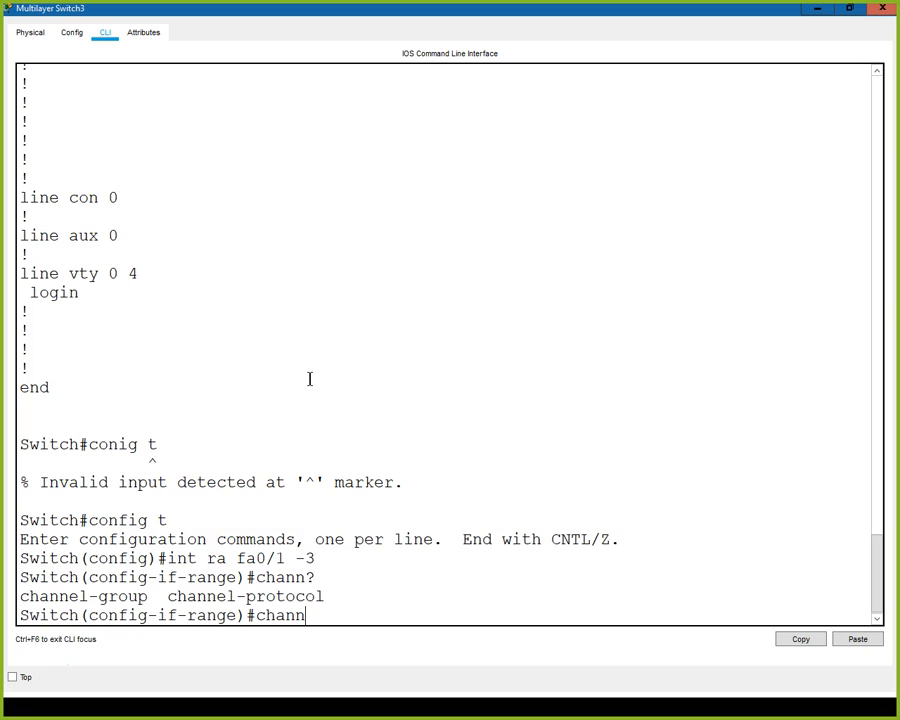
text(el-g)
key(Tab)
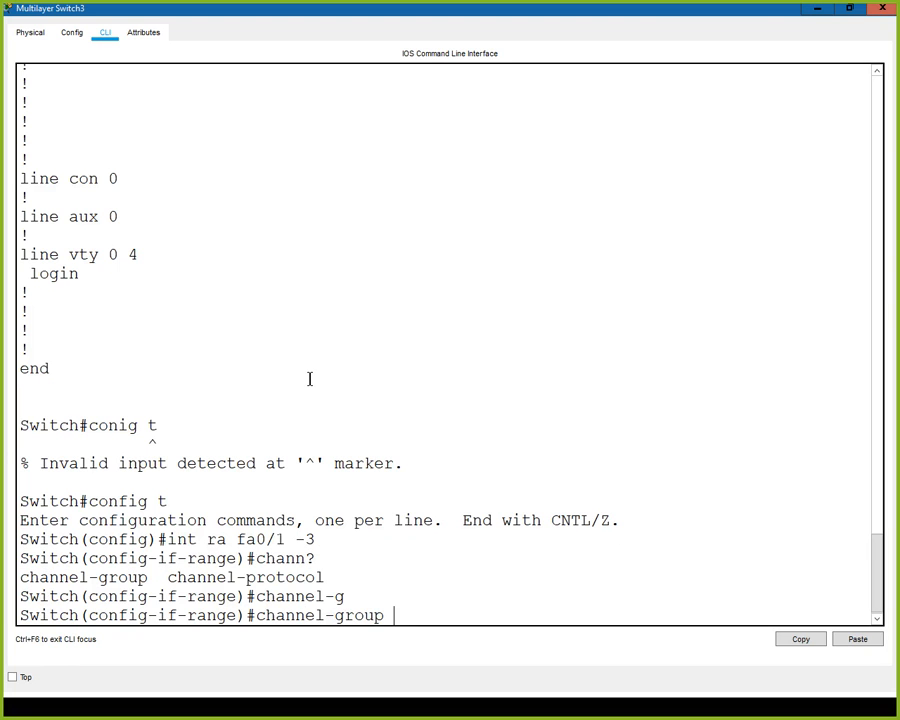
text(1)
key(Return)
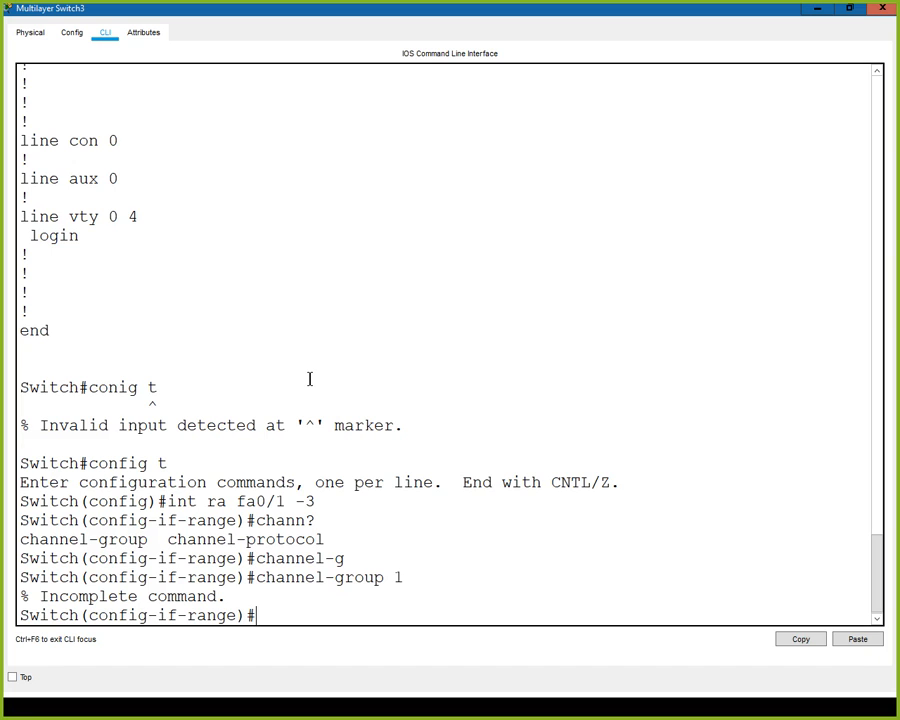
- Check the channel-group mode options and try to assign fa0/1 to fa0/3 to channel-group 1 in desirable mode
key(Up)
text(?)
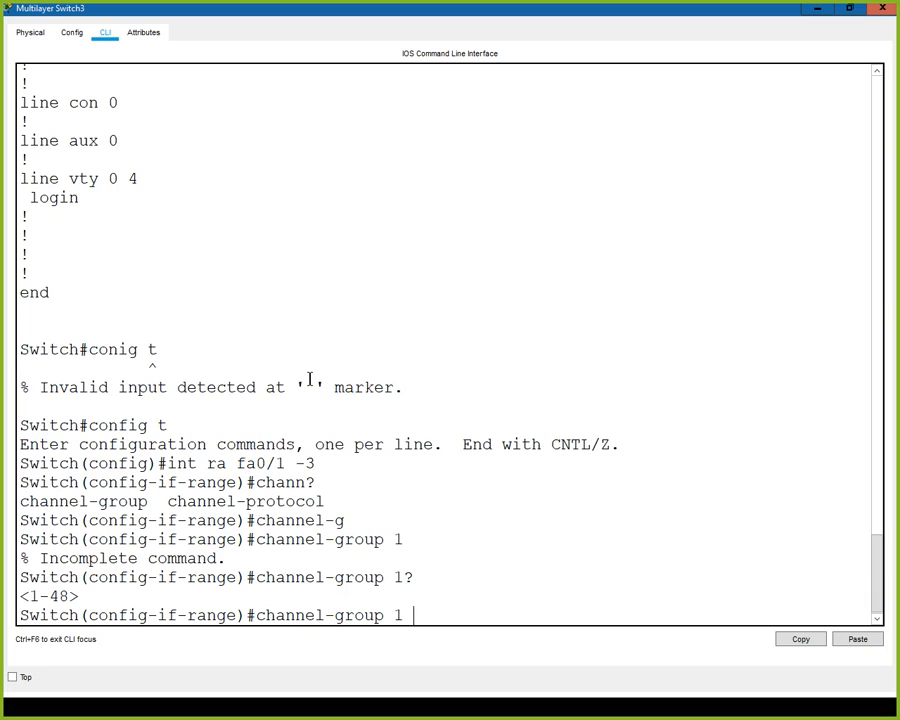
text( ?mo)
key(Tab)
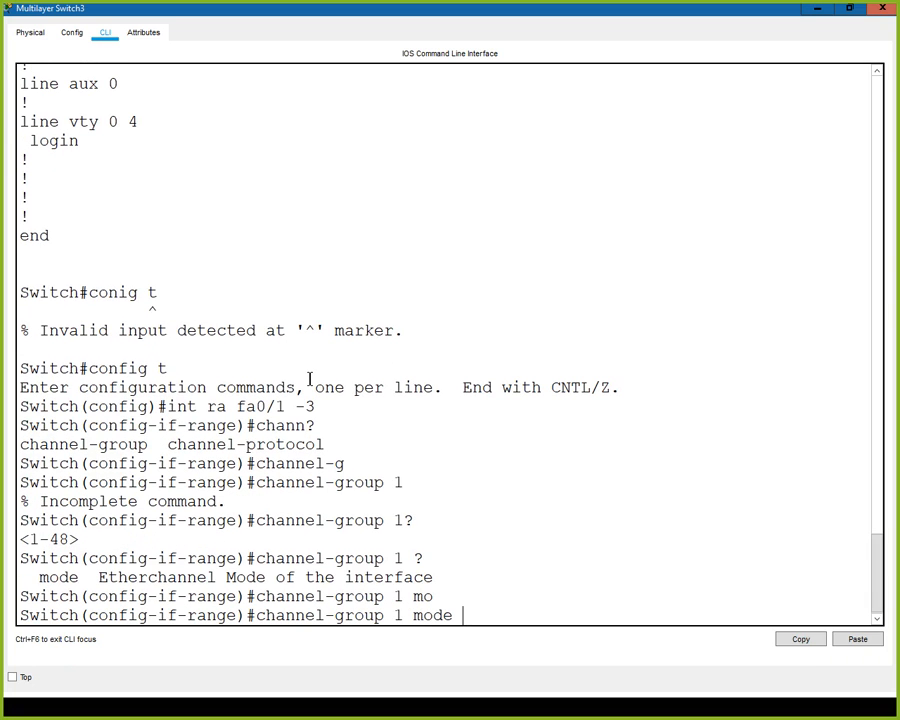
text(?)
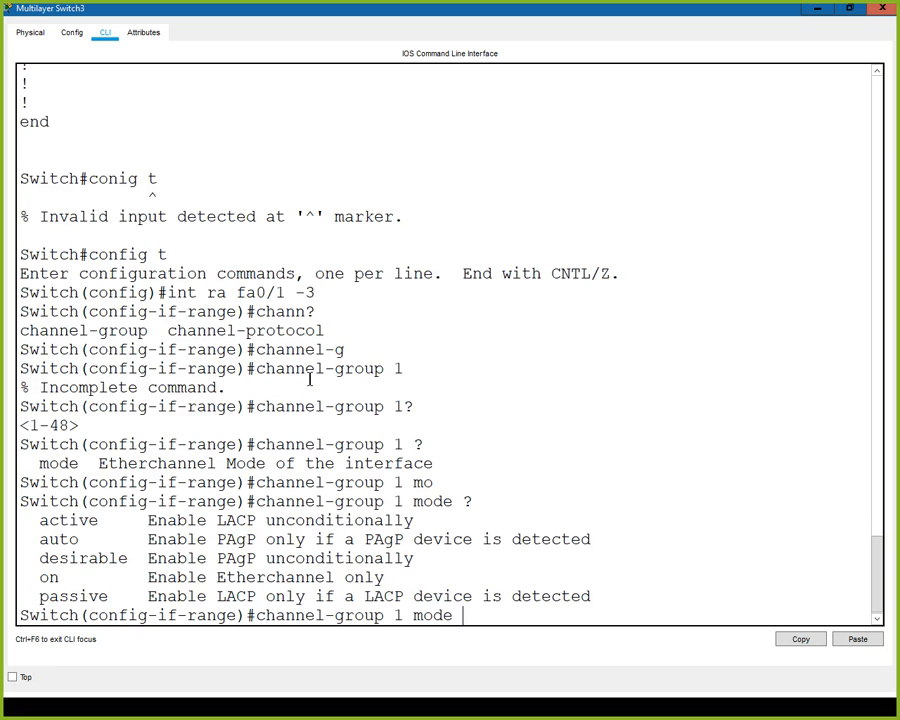
text(de)
key(Tab)
text(?)
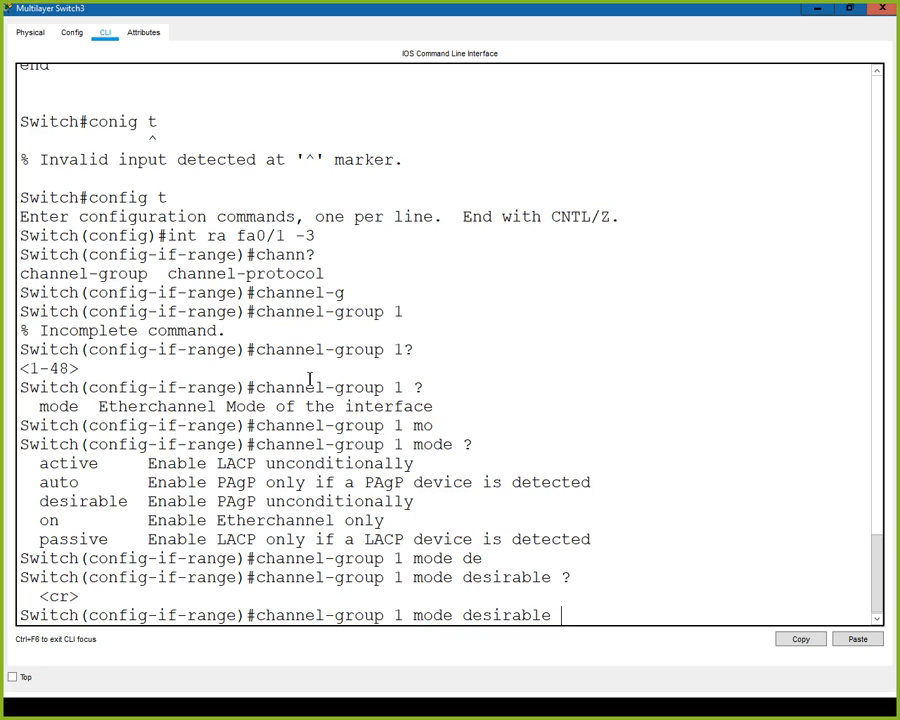
key(Return)
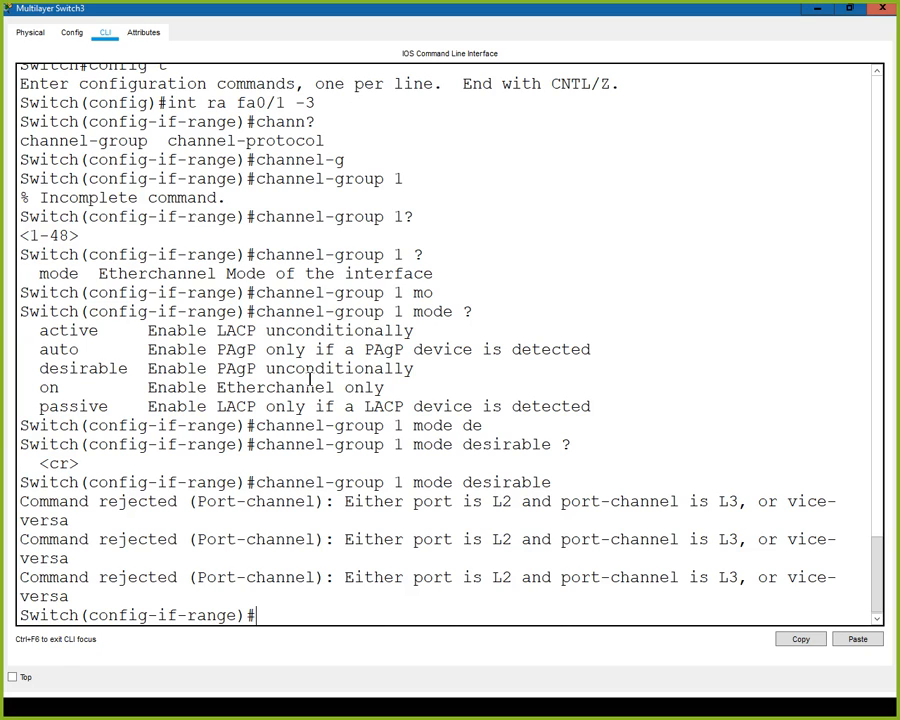
- Turn fa0/1 to fa0/3 on Multilayer Switch3 into routed ports with no switchport
key(Up)
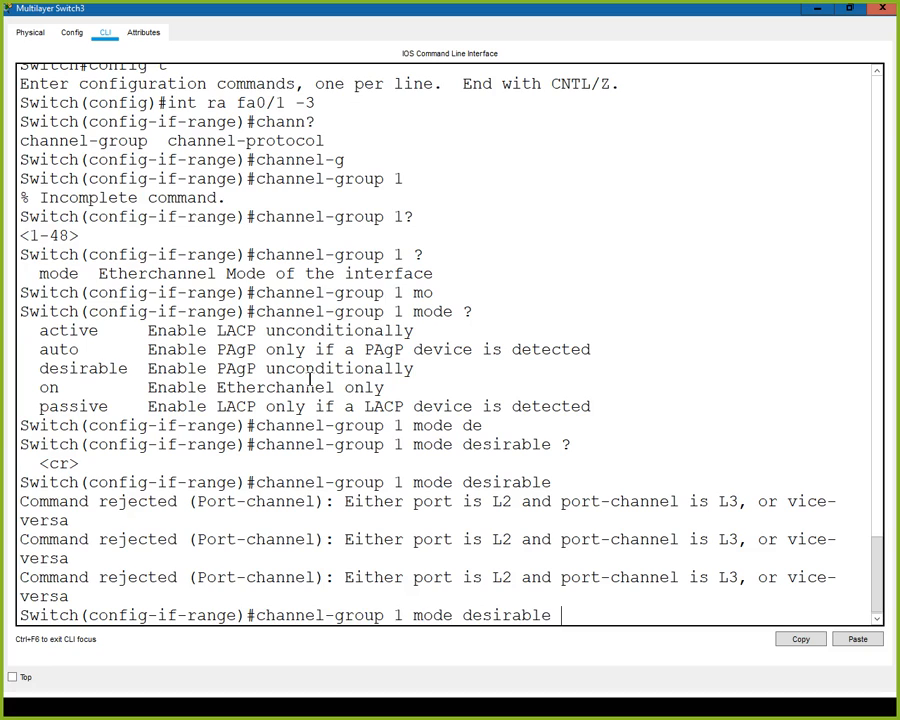
key(Down)
text(s)
key(BackSpace)
text(now sw)
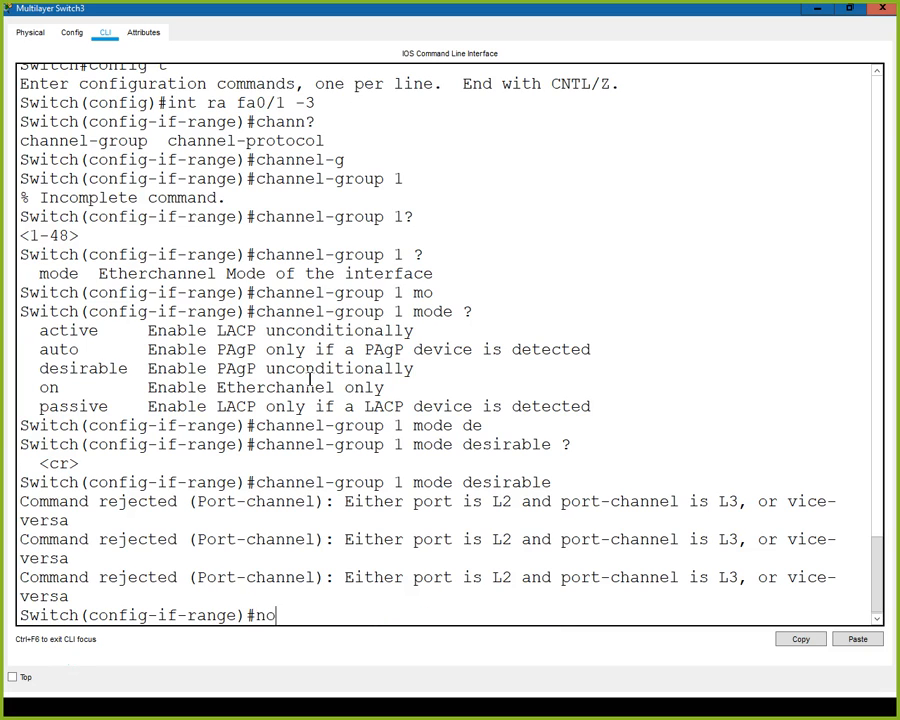
key(Tab)
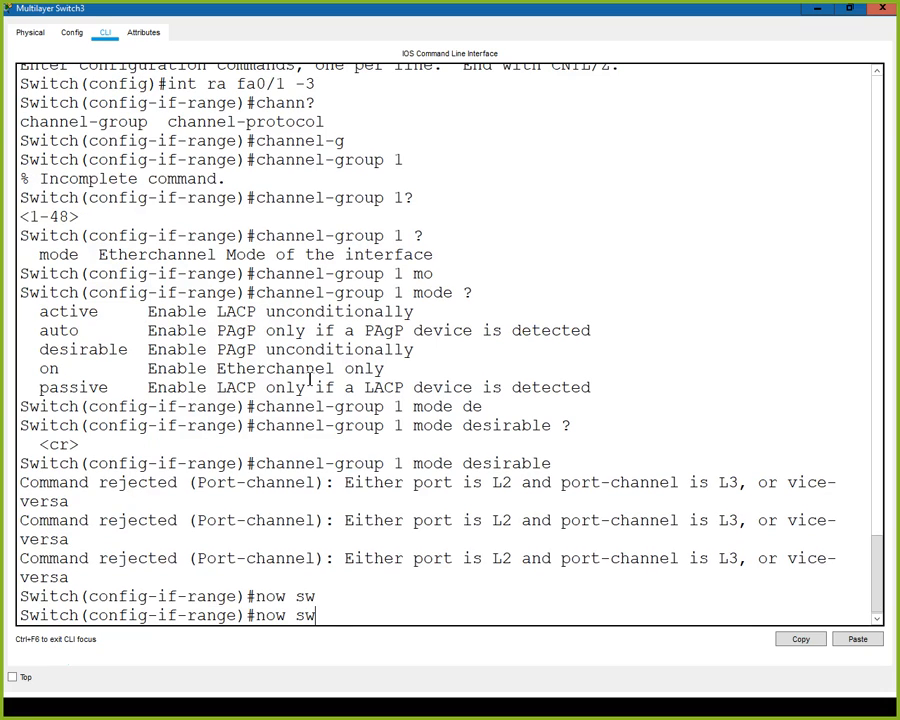
key(BackSpace)
key(BackSpace)
key(BackSpace)
key(BackSpace)
text(sw)
key(Tab)
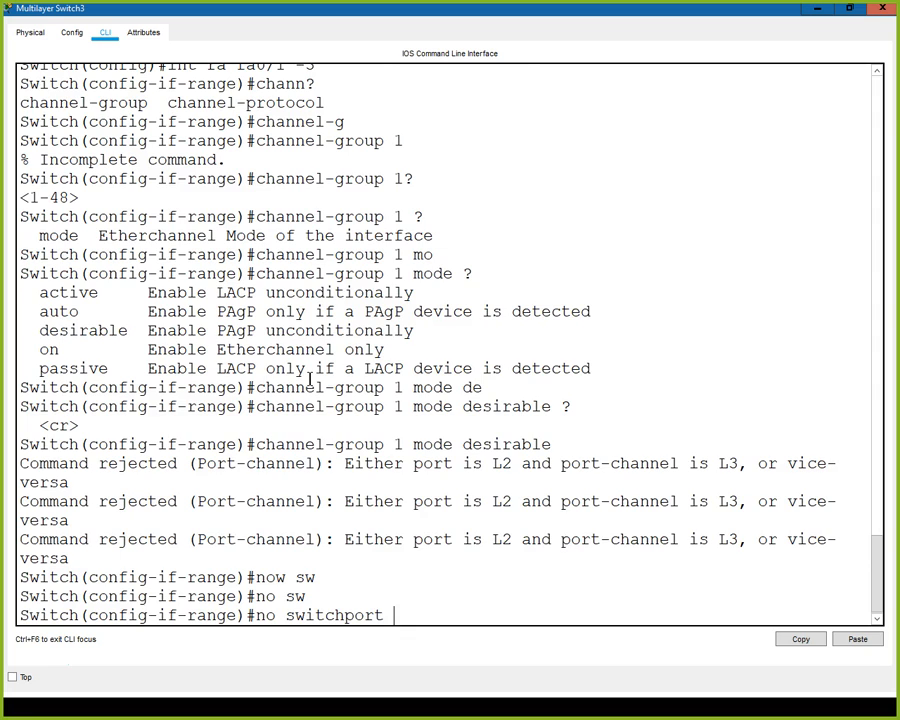
key(Return)
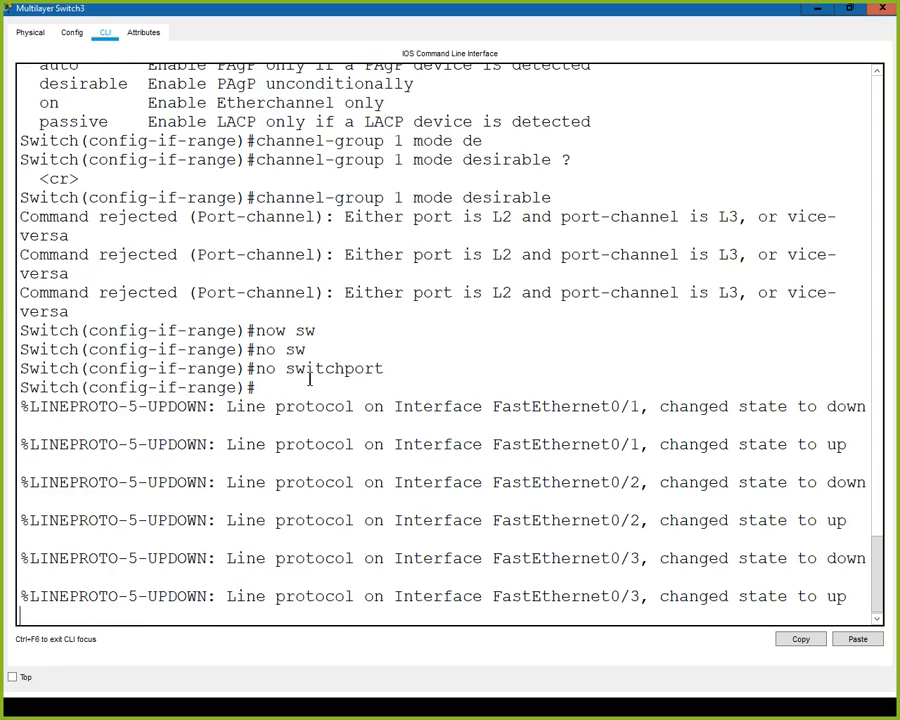
key(Return)
- Add the routed ports fa0/1 to fa0/3 to channel-group 1 in desirable mode and close Multilayer Switch3's window
key(Up)
key(Up)
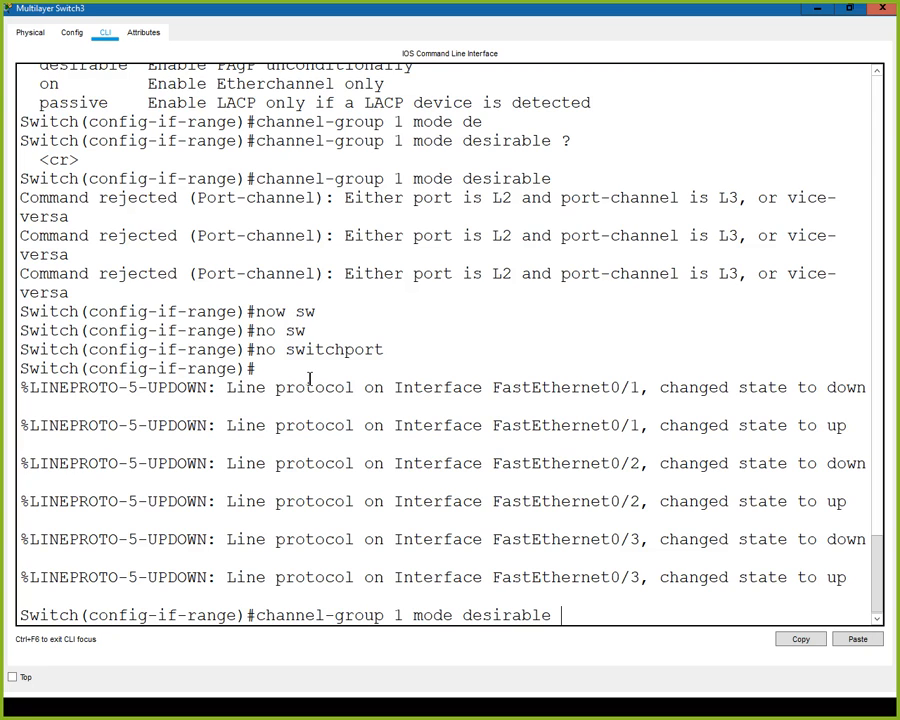
key(Return)
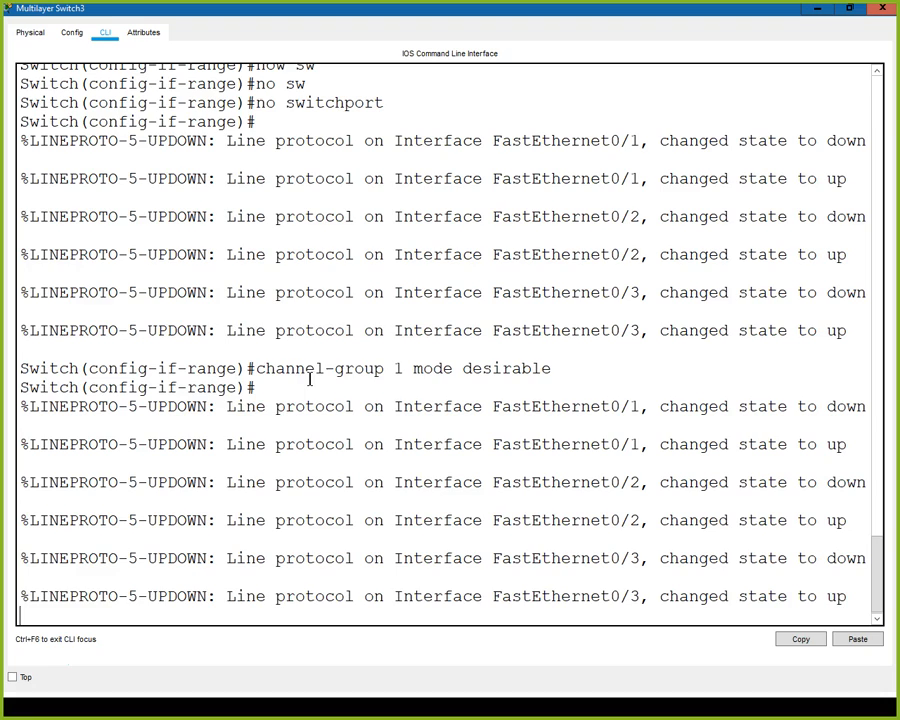
key(Return)
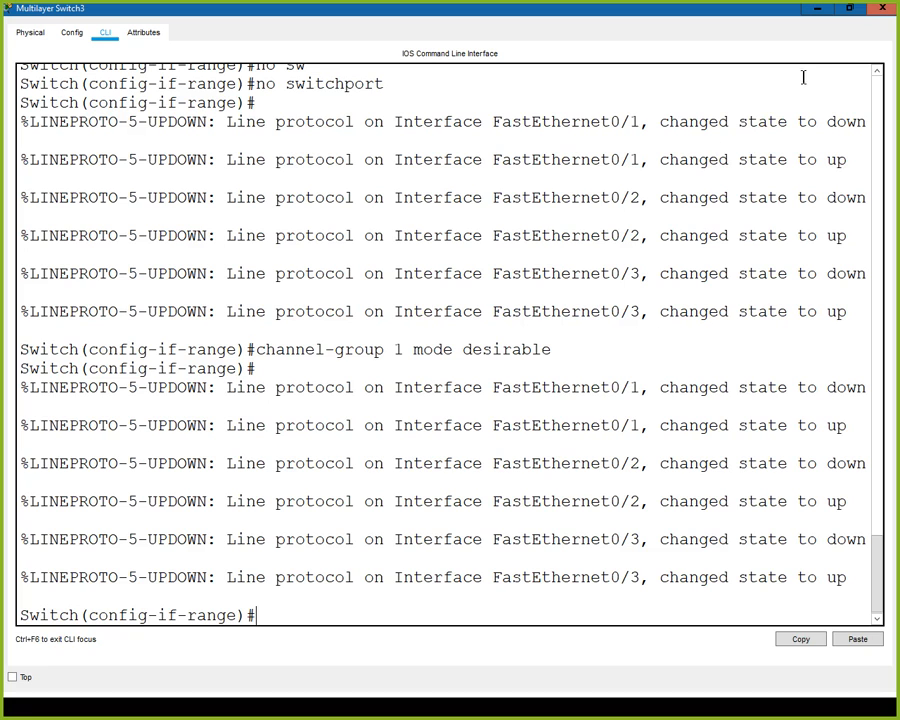
click(882, 8)
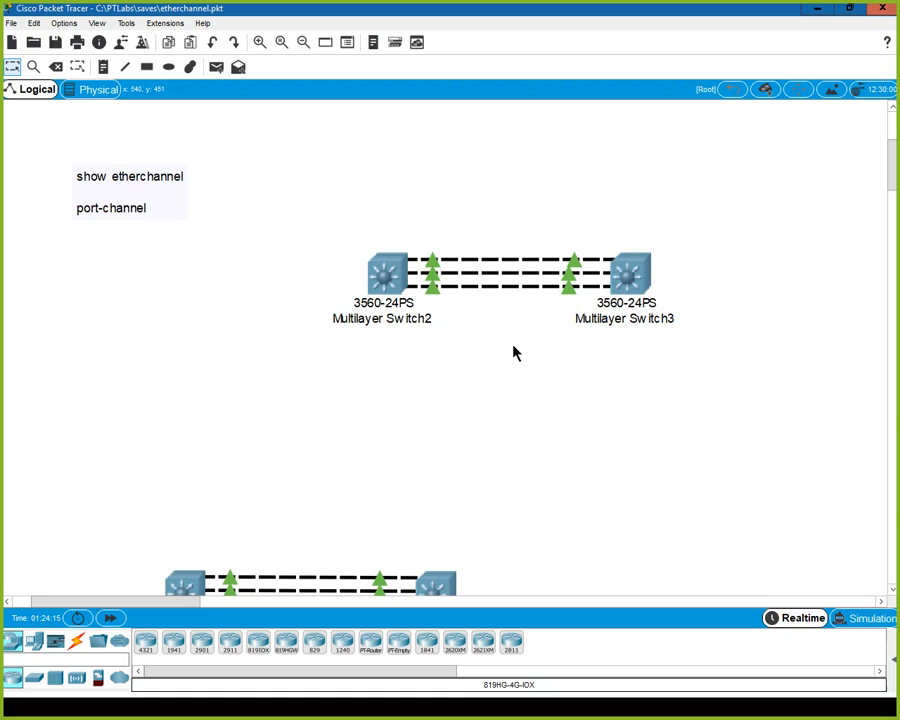
- Look over the switch pairs in the topology and display the port labels on a link between Switch2 and Switch3
scroll(544, 416, down, 3)
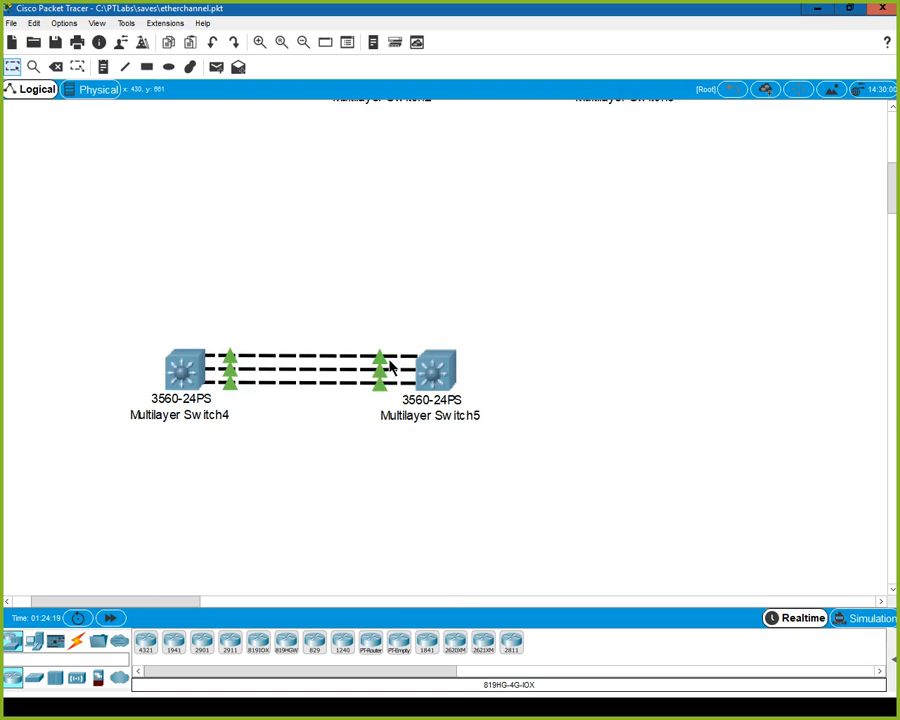
scroll(390, 367, up, 6)
scroll(380, 320, down, 2)
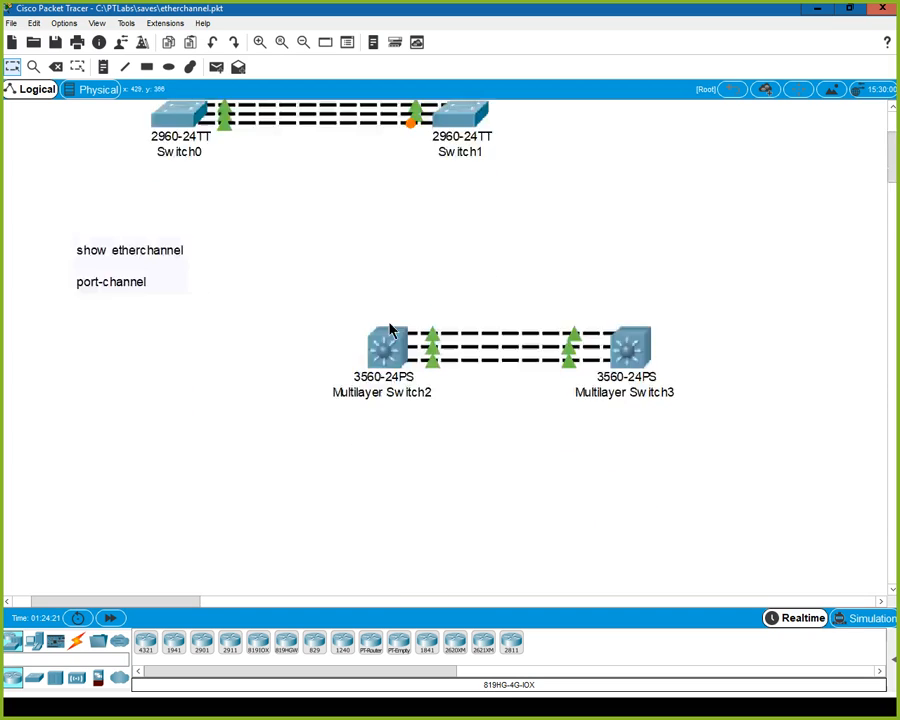
scroll(390, 330, down, 4)
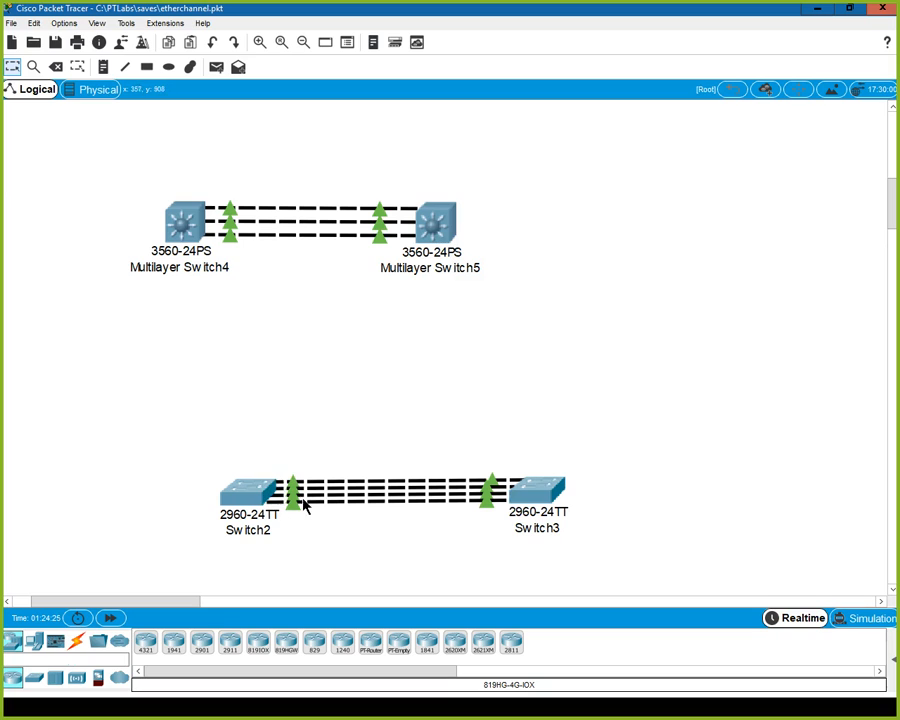
mouse_move(312, 506)
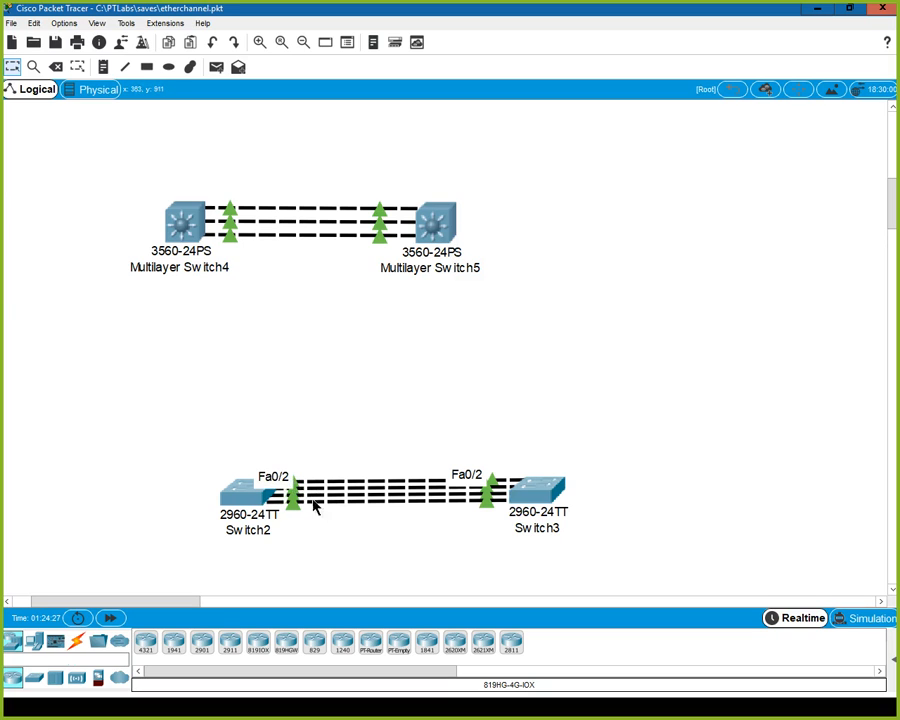